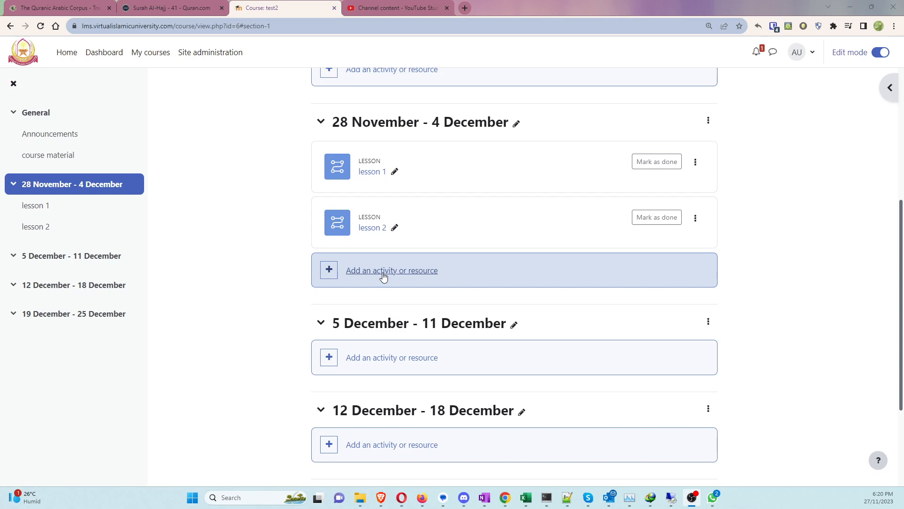
# Step: Open the add-activity chooser in test2's 28 November - 4 December week
pyautogui.click(383, 270)
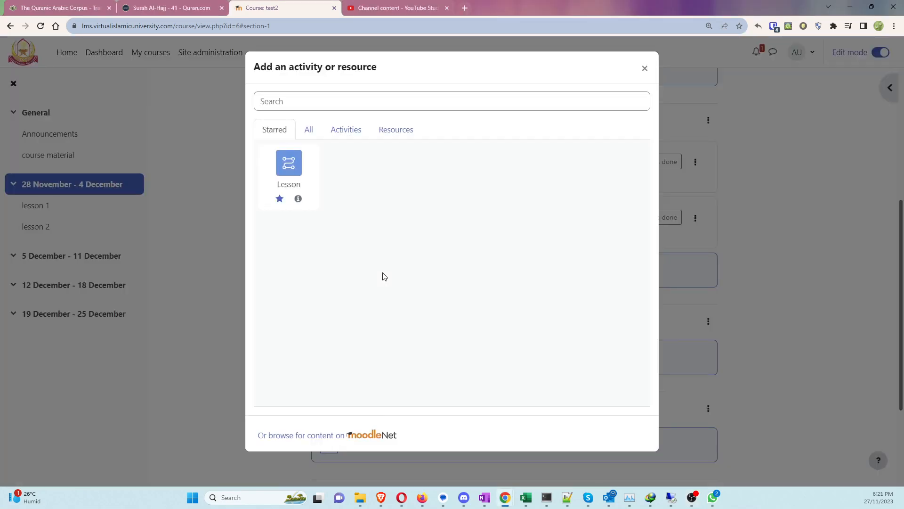
# Step: Search the chooser for 'quiz', star the Quiz type and start a new quiz
pyautogui.click(309, 130)
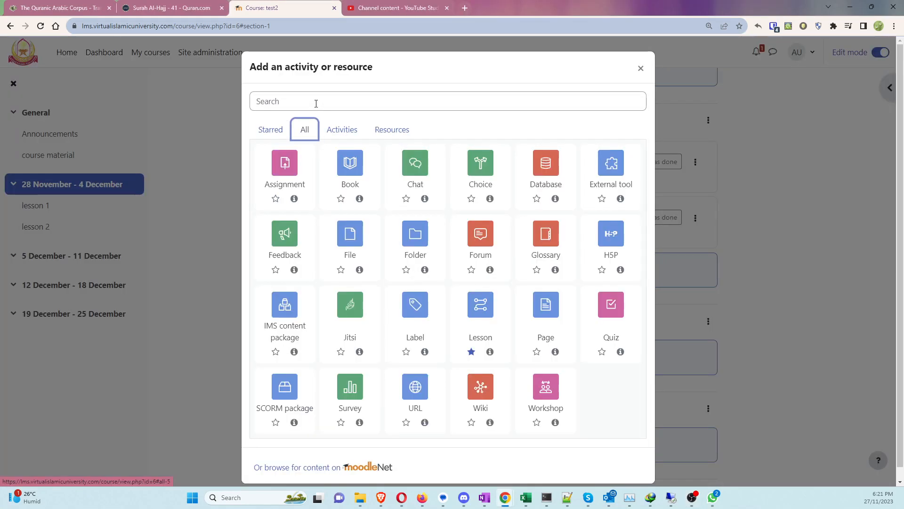
pyautogui.click(316, 102)
pyautogui.write('quiz')
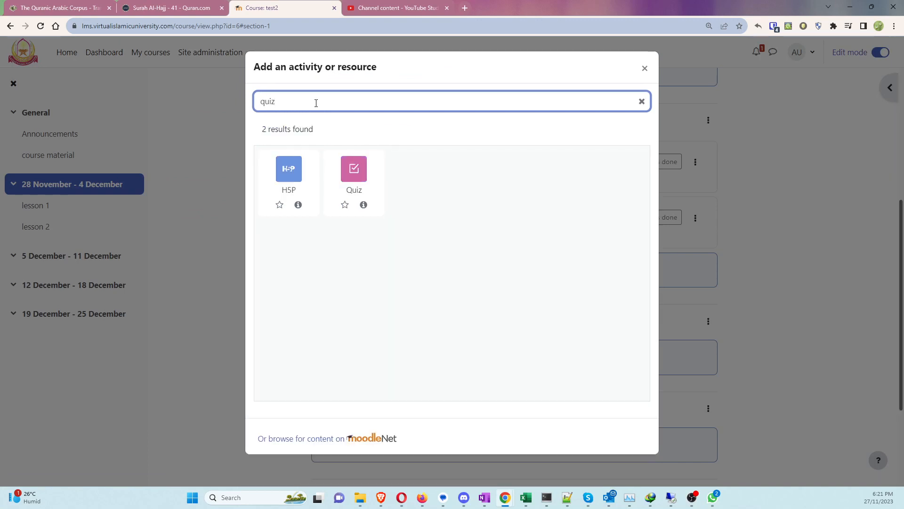
pyautogui.click(344, 205)
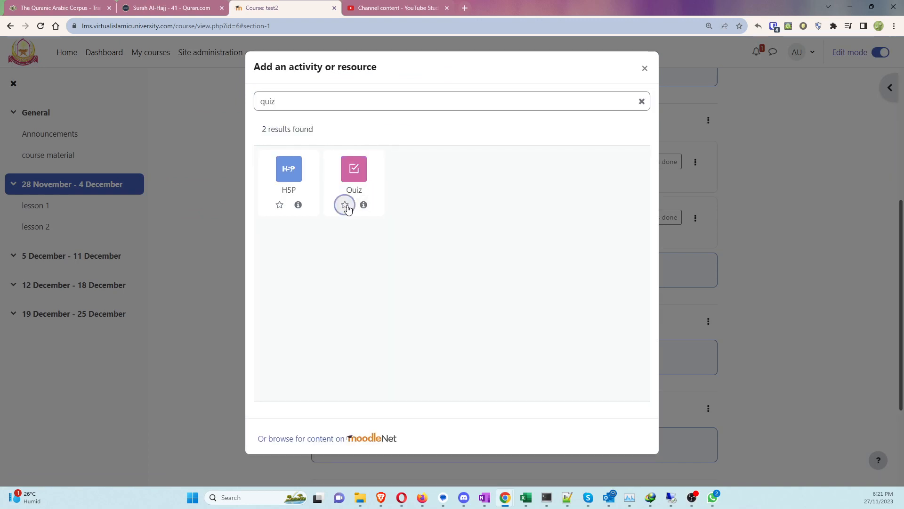
pyautogui.click(355, 168)
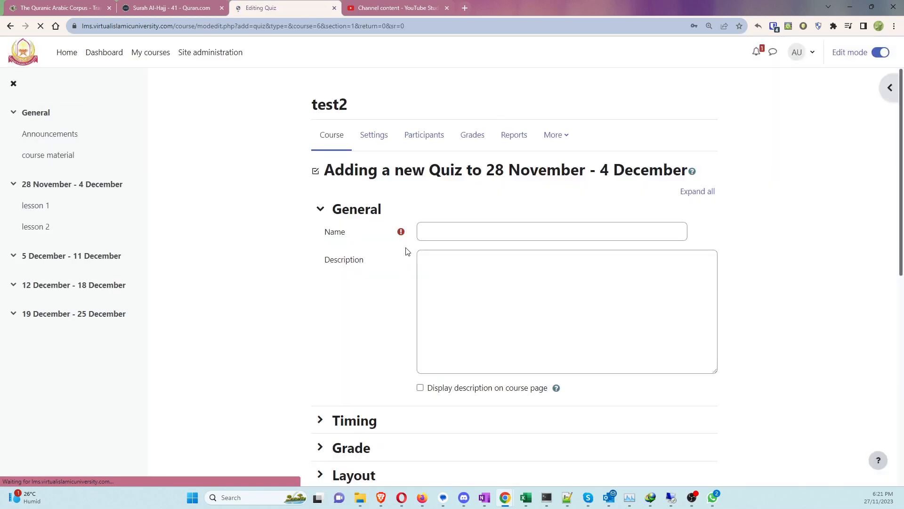
pyautogui.click(447, 231)
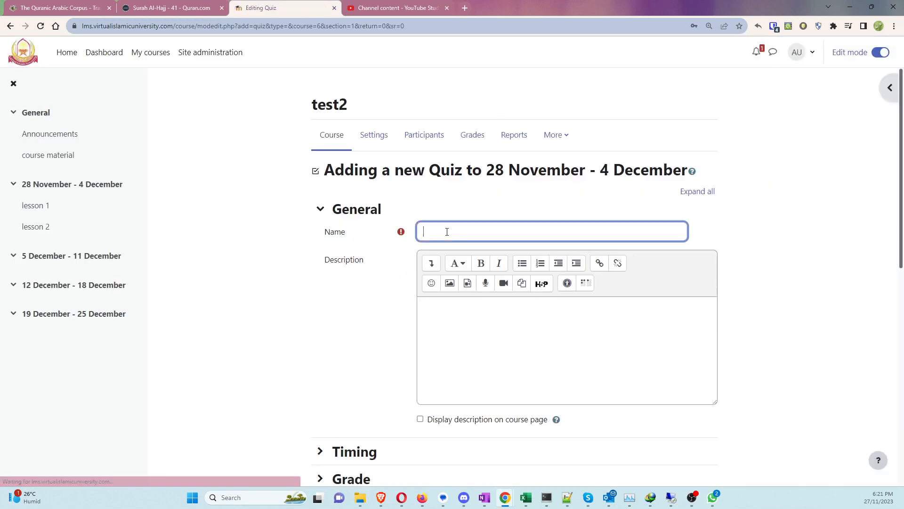
# Step: Name the quiz 'Quiz #1' with description 'Quiz' and expand the Timing section
pyautogui.write('Quiz')
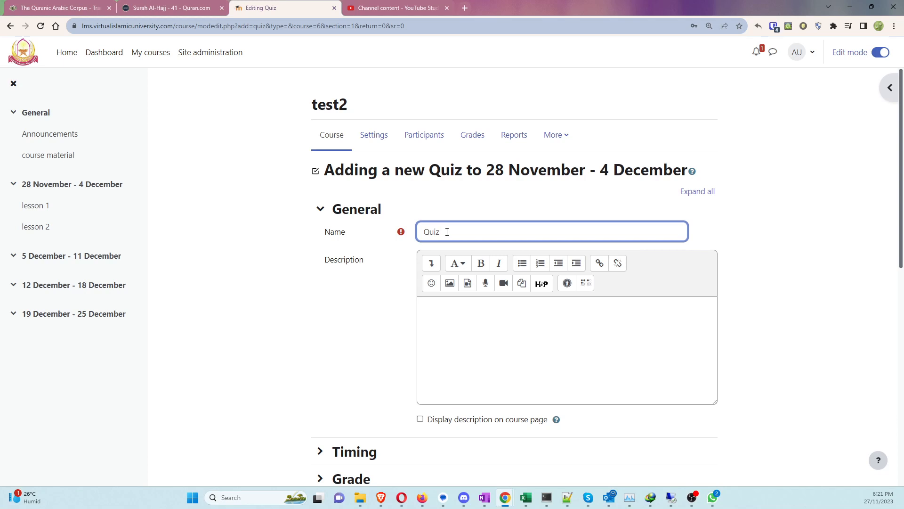
pyautogui.write(' #1')
pyautogui.click(463, 310)
pyautogui.write('Quiz')
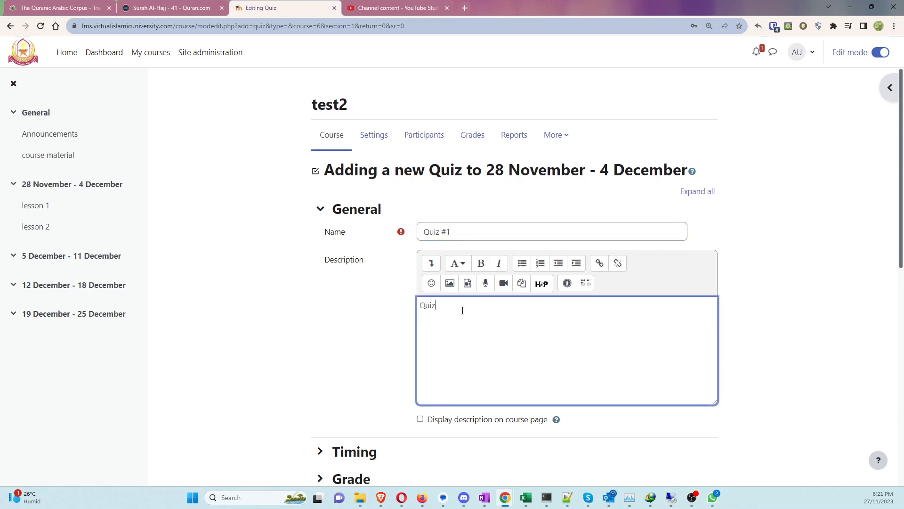
pyautogui.scroll(-3, 372, 284)
pyautogui.click(353, 278)
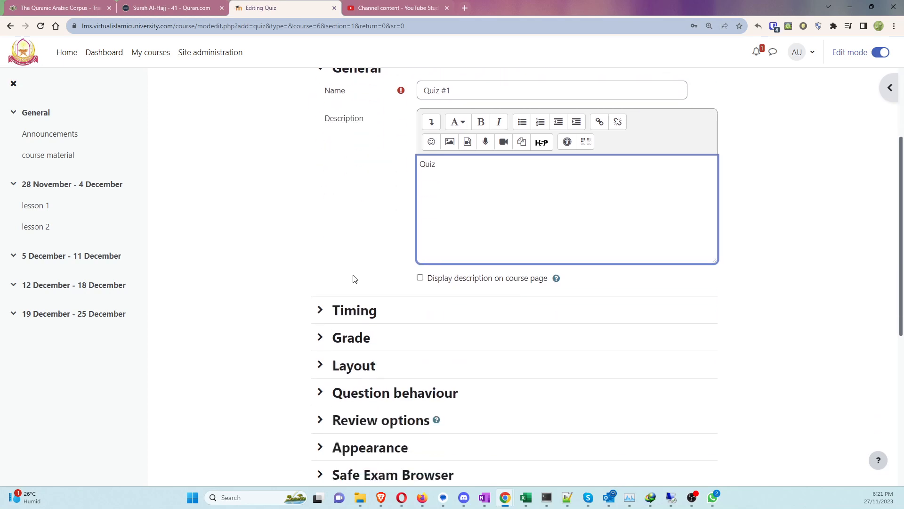
pyautogui.click(354, 314)
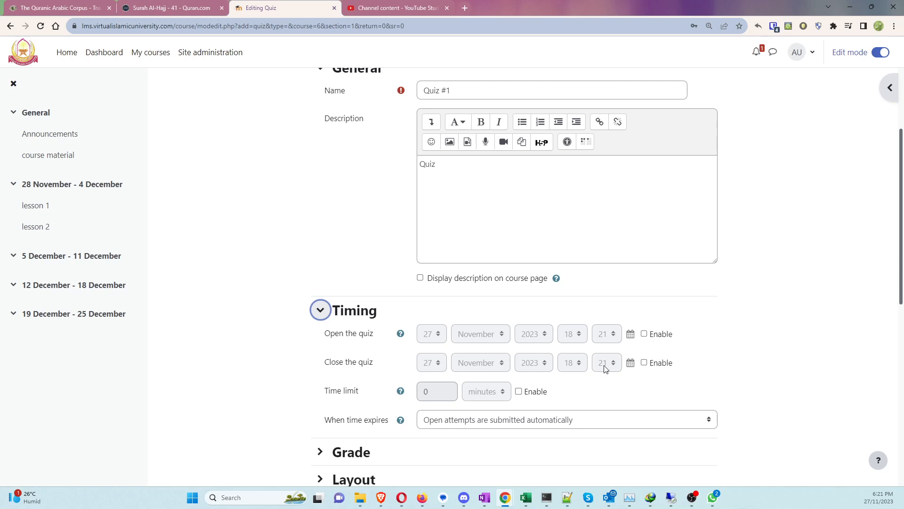
# Step: Leave the time limit disabled with automatic submission on expiry, and expand the Grade section
pyautogui.click(519, 393)
pyautogui.click(519, 392)
pyautogui.scroll(-2, 520, 396)
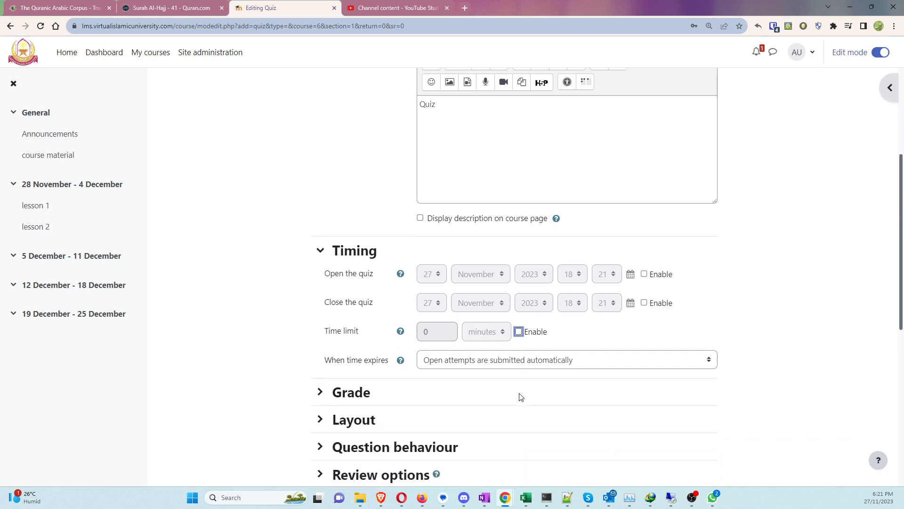
pyautogui.click(480, 326)
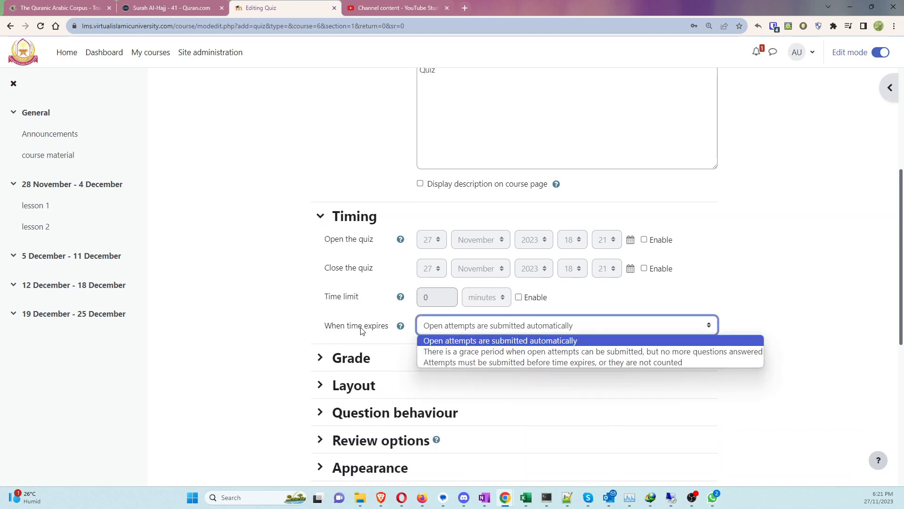
pyautogui.click(504, 327)
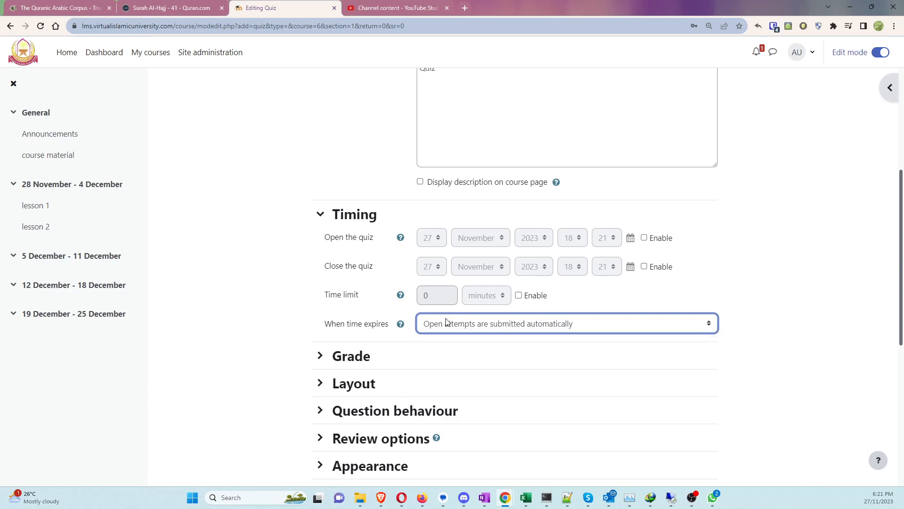
pyautogui.scroll(-2, 450, 320)
pyautogui.click(357, 255)
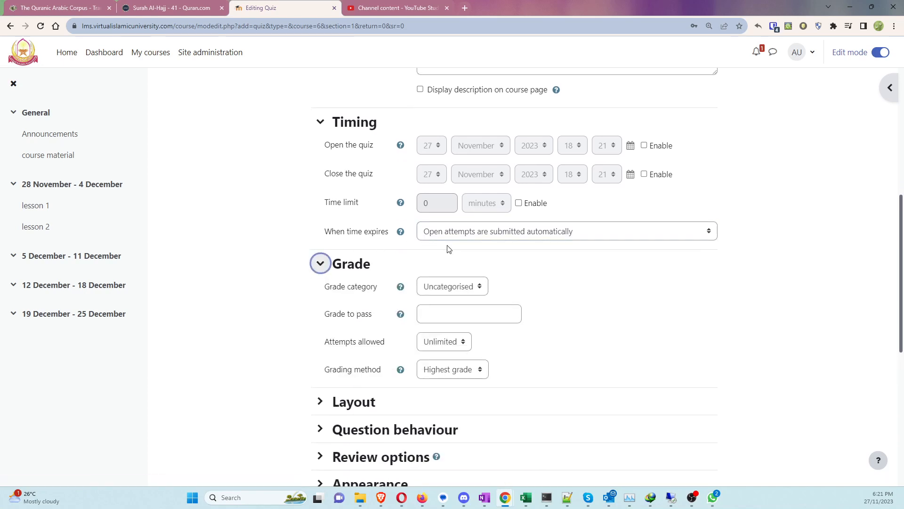
# Step: Keep the Uncategorised grade category and a blank grade to pass, then save and return to the course
pyautogui.click(464, 287)
pyautogui.click(462, 288)
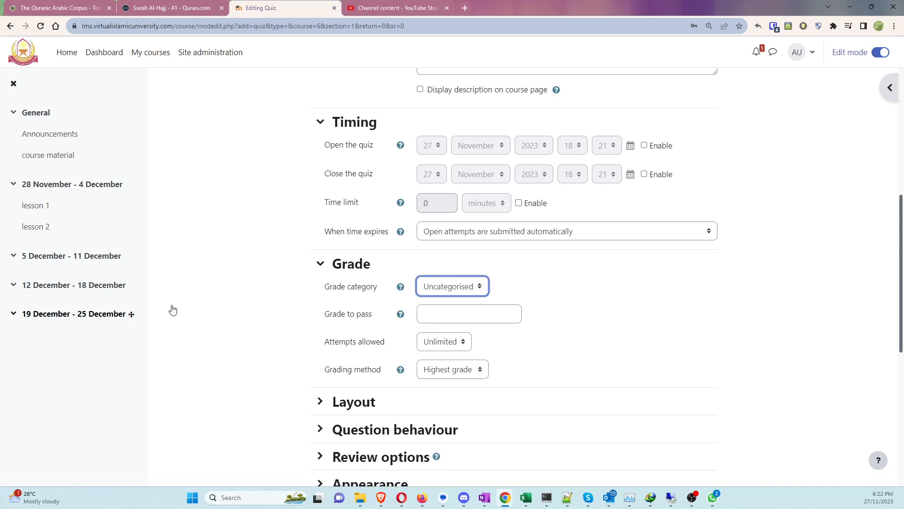
pyautogui.click(454, 316)
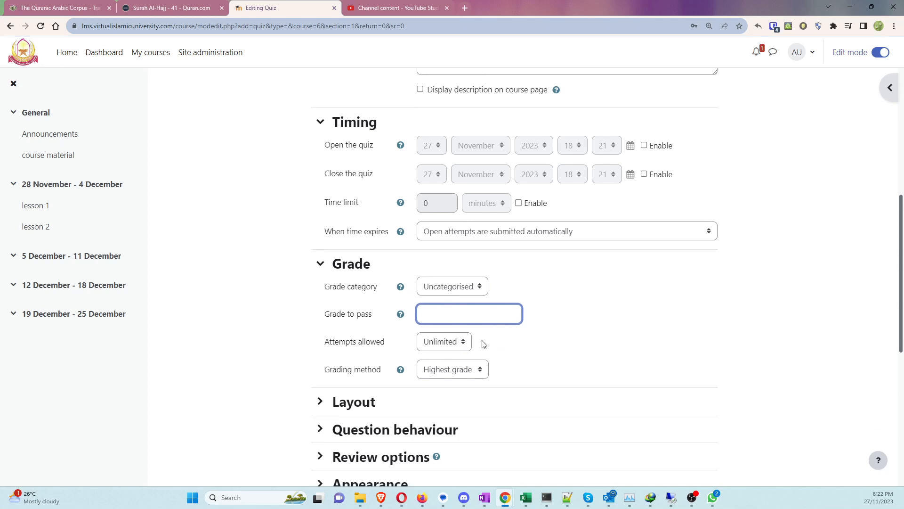
pyautogui.scroll(-2, 483, 345)
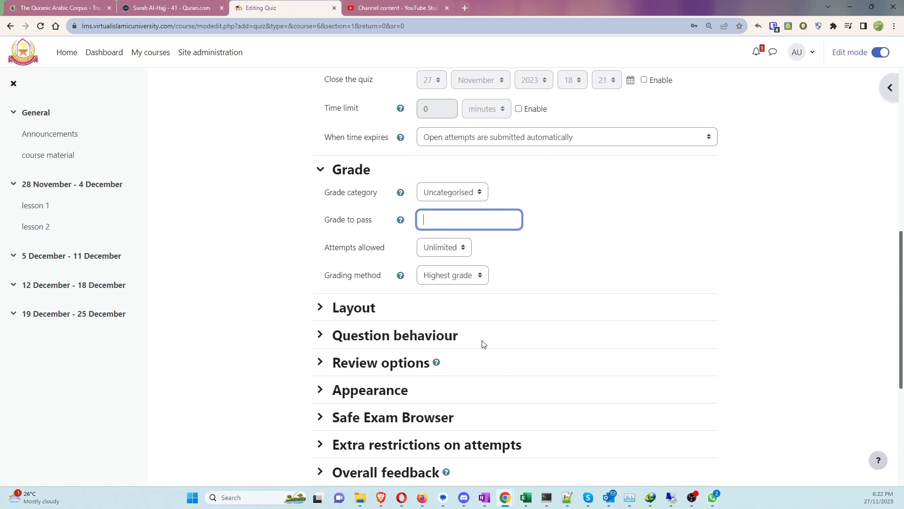
pyautogui.scroll(-5, 484, 344)
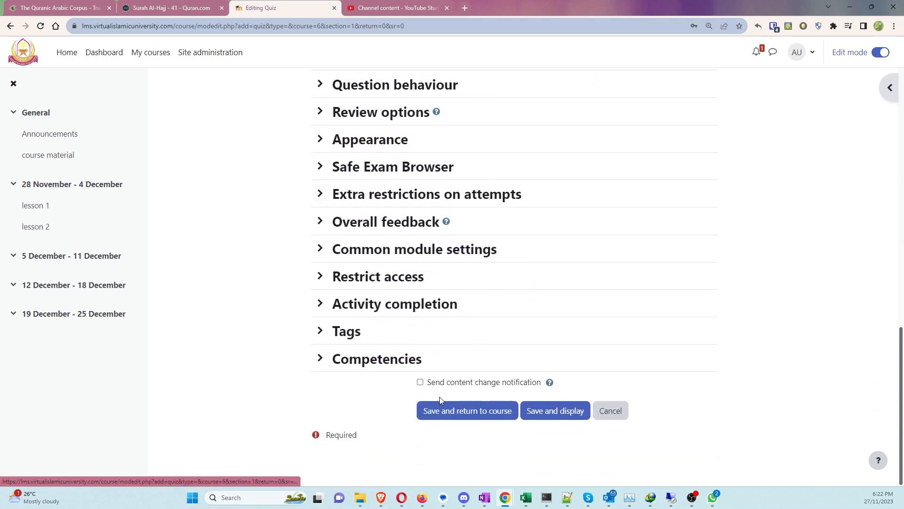
pyautogui.click(437, 412)
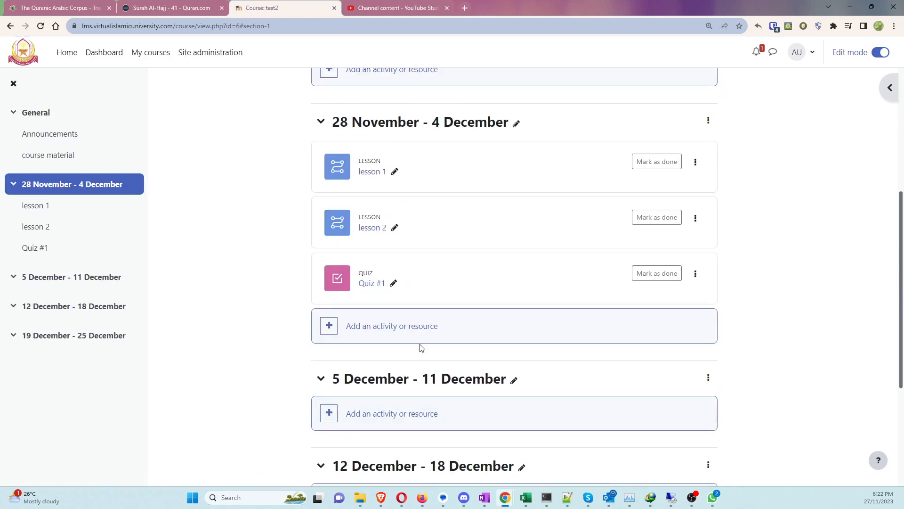
# Step: Open Quiz #1, reload its page and go to its empty Questions page
pyautogui.click(369, 285)
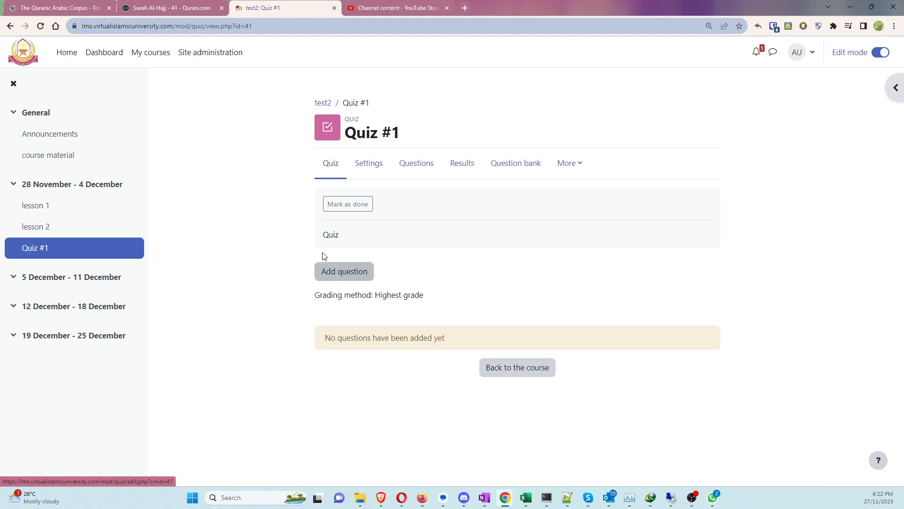
pyautogui.click(24, 252)
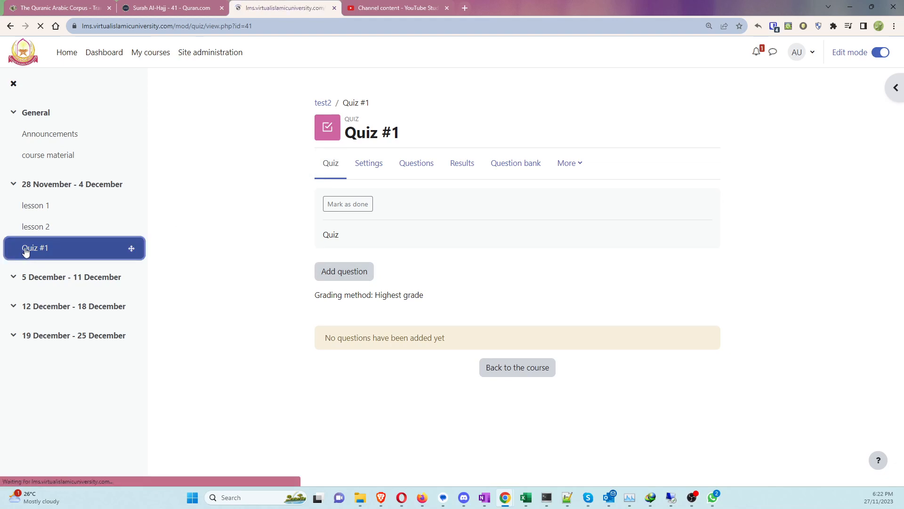
pyautogui.click(350, 278)
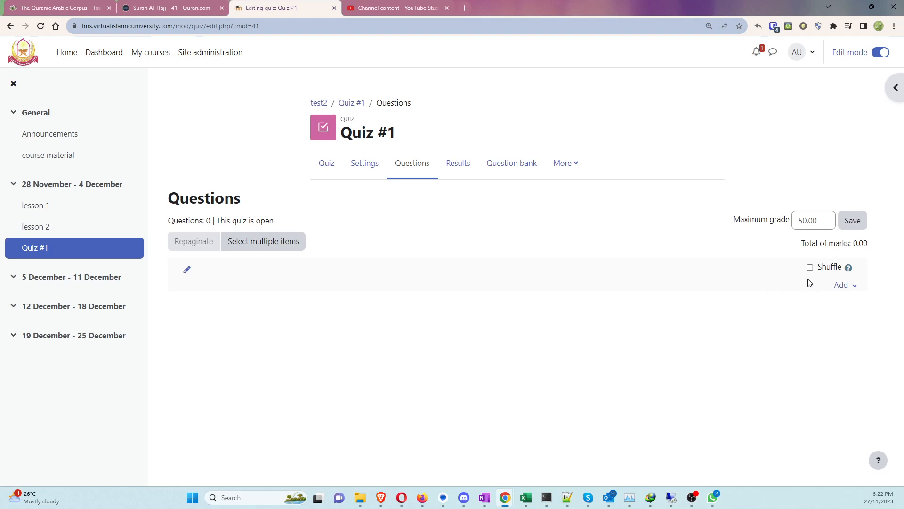
# Step: Choose to add a new Multiple choice question to Quiz #1
pyautogui.click(839, 288)
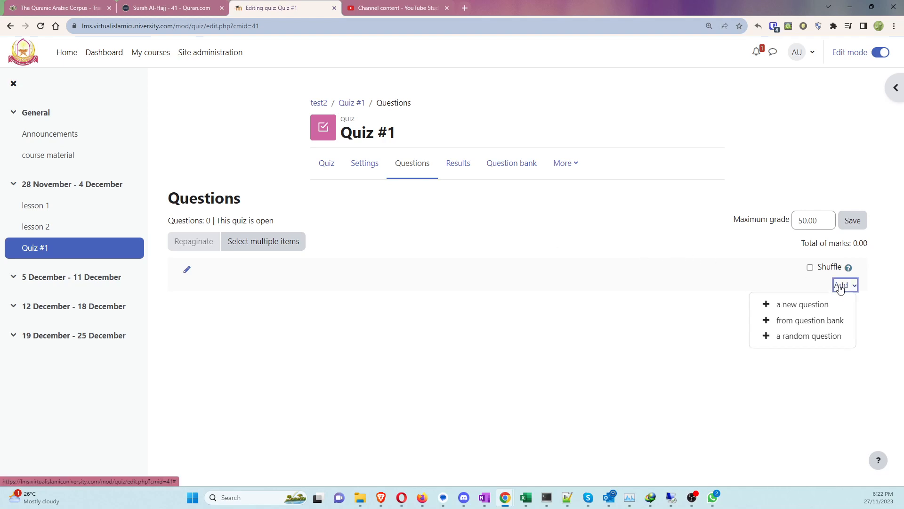
pyautogui.click(807, 305)
pyautogui.click(355, 174)
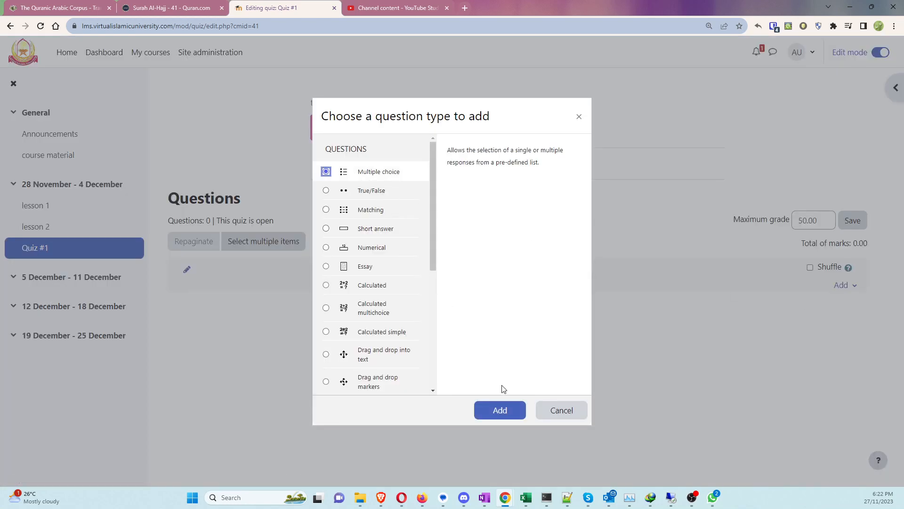
pyautogui.click(498, 410)
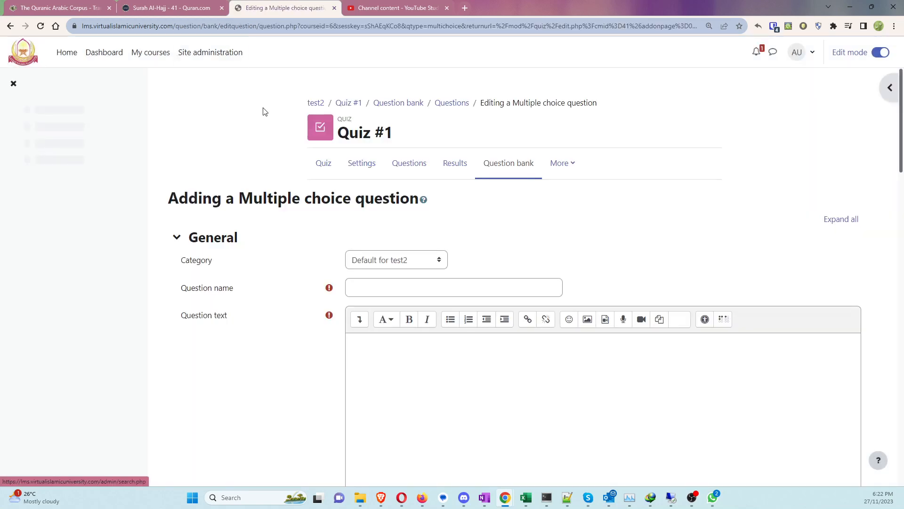
# Step: Keep the Default for test2 category; name the question 'quiestion#1' with text 'question#1'
pyautogui.click(398, 264)
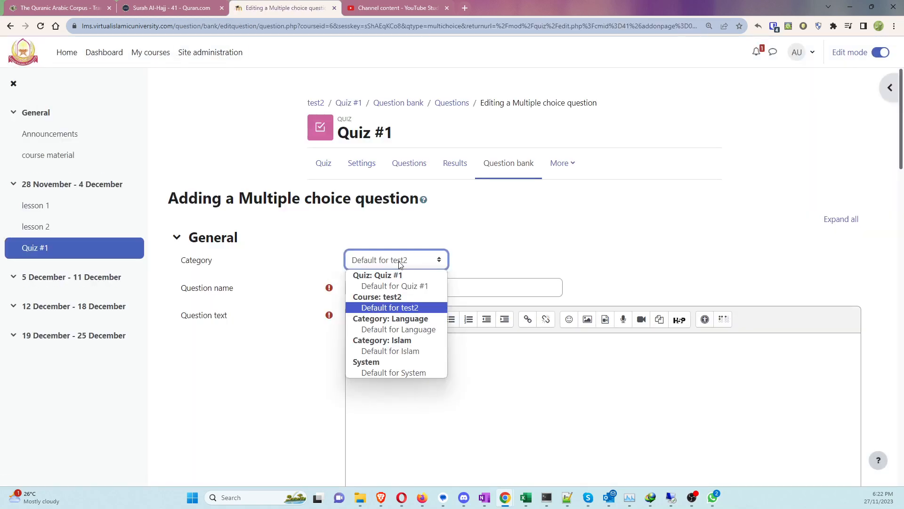
pyautogui.click(387, 278)
pyautogui.click(386, 291)
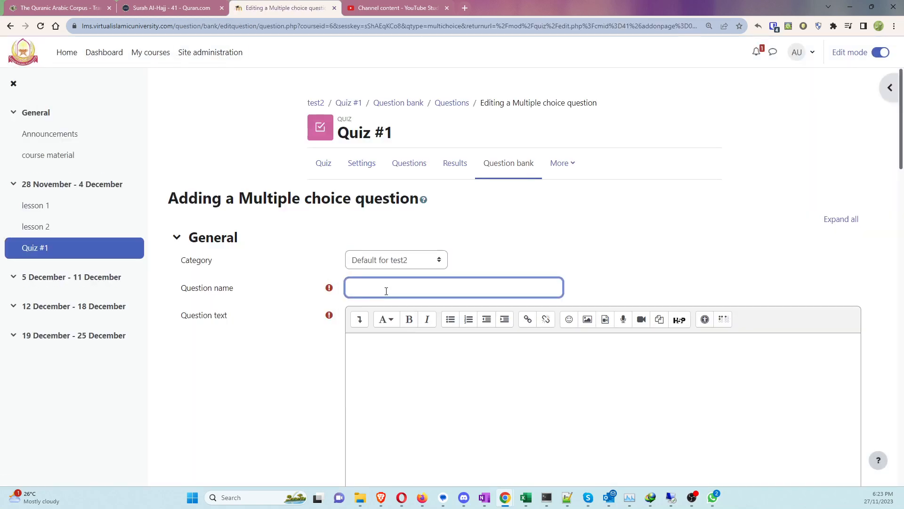
pyautogui.write('quiestion#1')
pyautogui.scroll(-2, 396, 301)
pyautogui.click(393, 288)
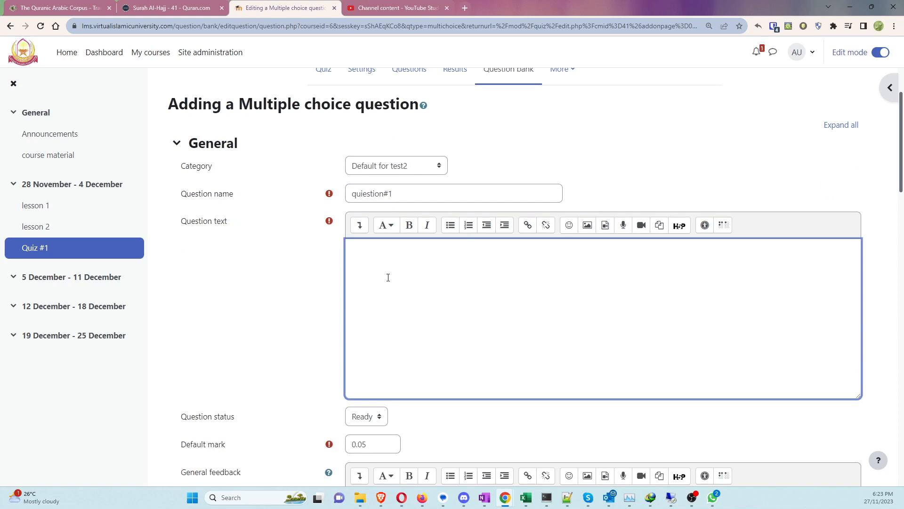
pyautogui.write('question#1')
pyautogui.scroll(-4, 388, 277)
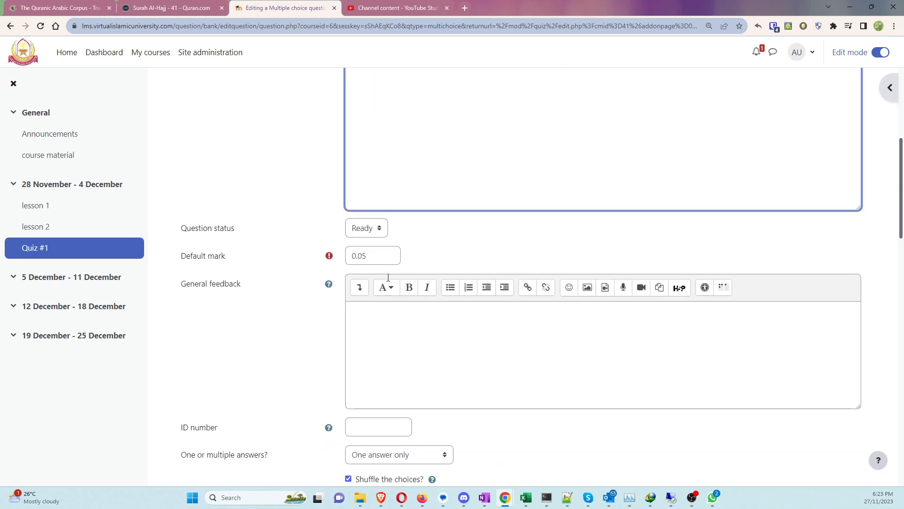
pyautogui.doubleClick(371, 256)
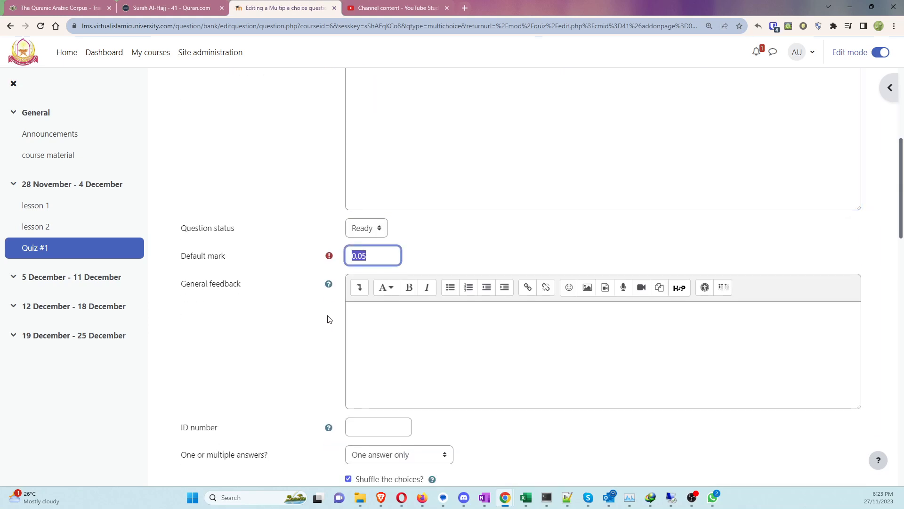
pyautogui.click(398, 333)
# Step: Keep one answer only and number the choices A., B., C
pyautogui.scroll(-3, 398, 333)
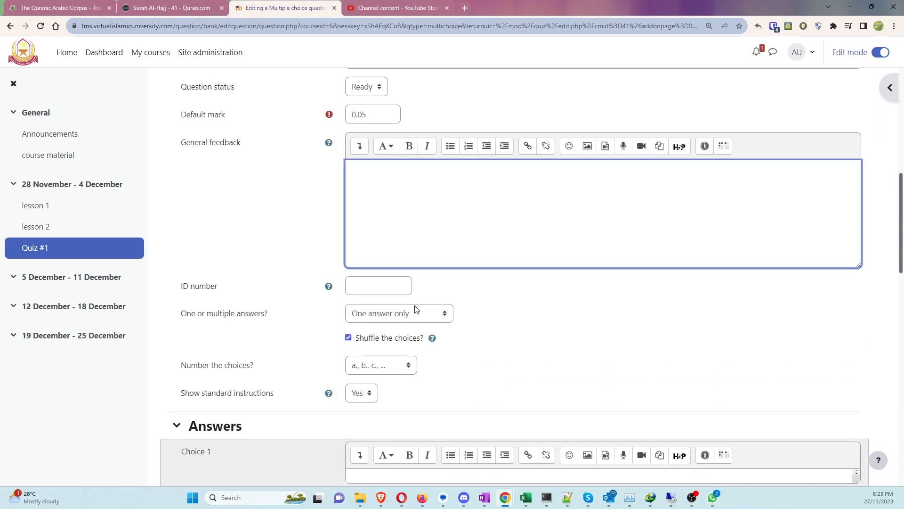
pyautogui.scroll(-2, 480, 307)
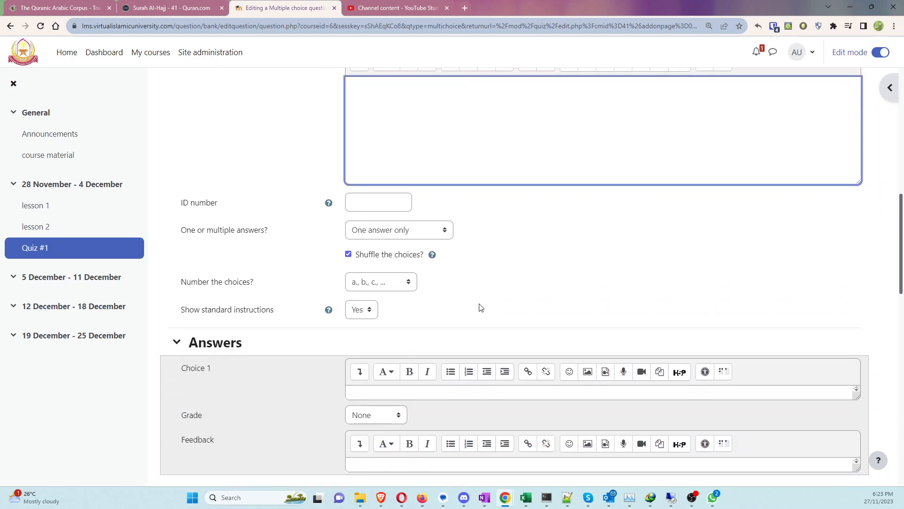
pyautogui.click(424, 218)
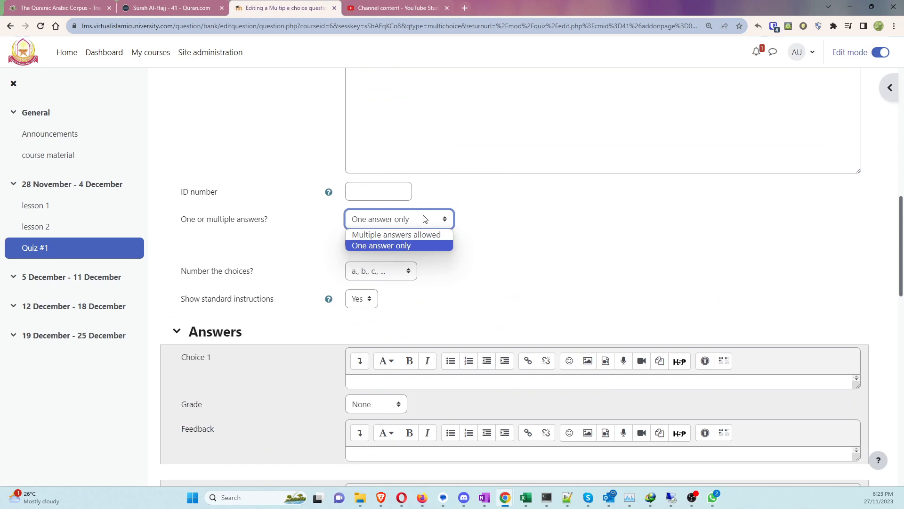
pyautogui.click(424, 218)
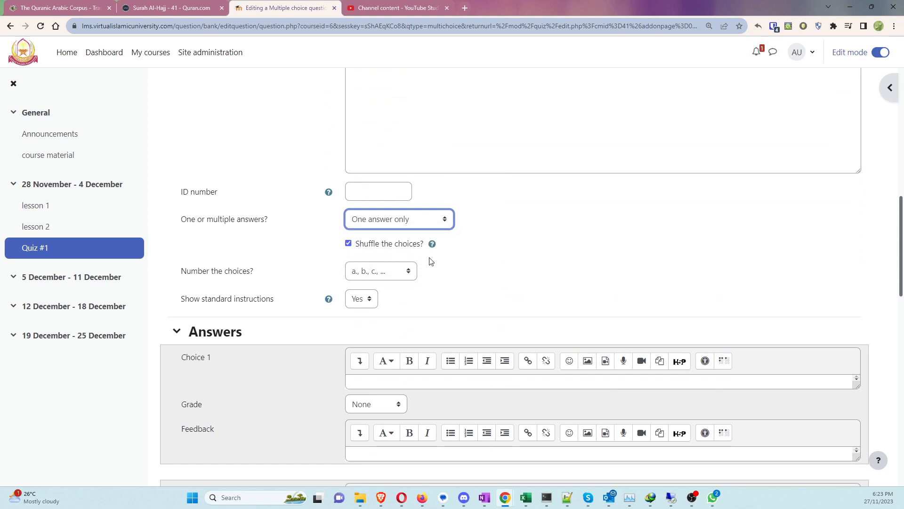
pyautogui.click(396, 271)
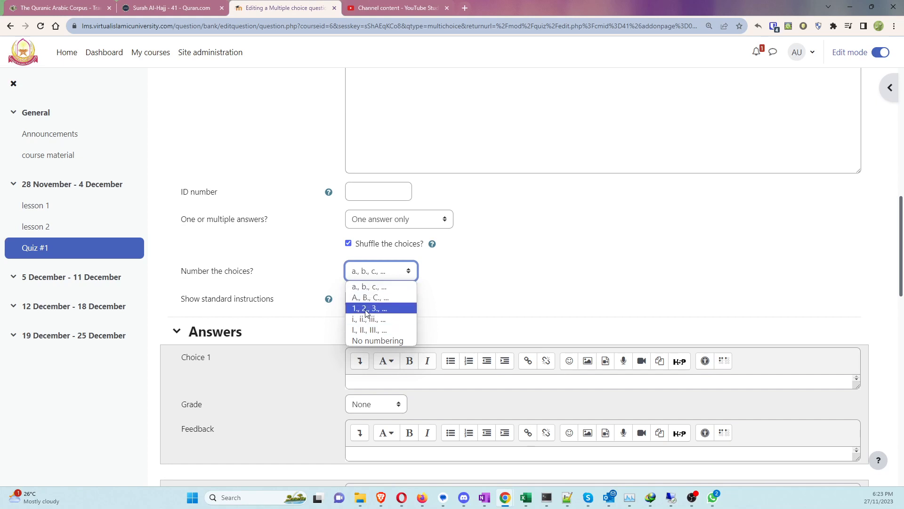
pyautogui.press('Up')
pyautogui.press('Return')
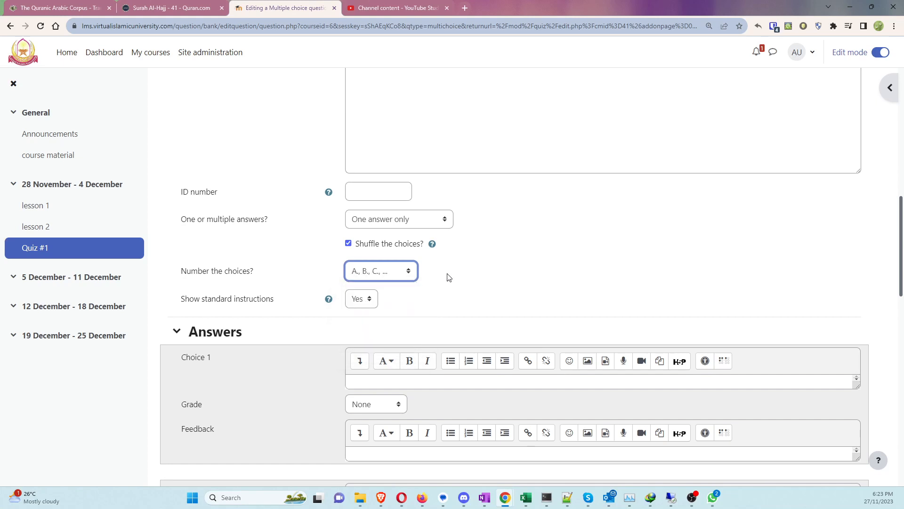
pyautogui.scroll(-3, 468, 277)
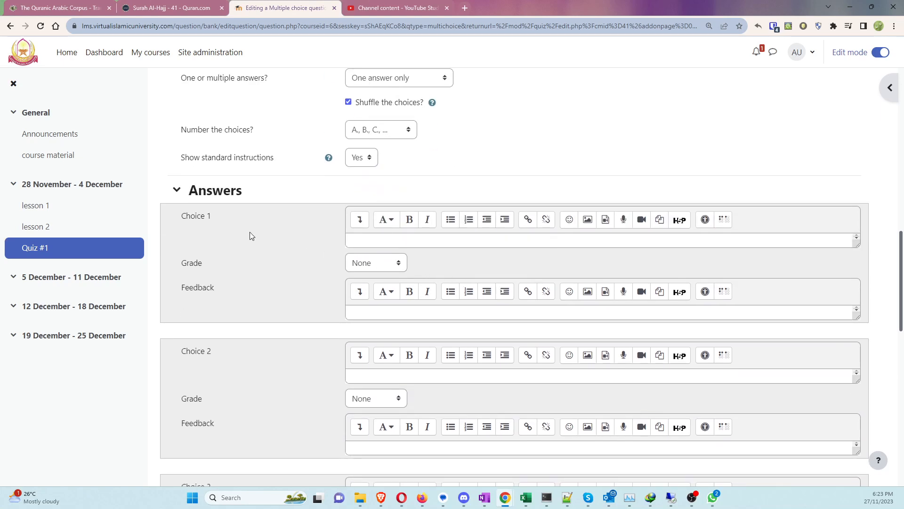
# Step: Enter the answer choices 1, 2, 3 and gg
pyautogui.click(377, 241)
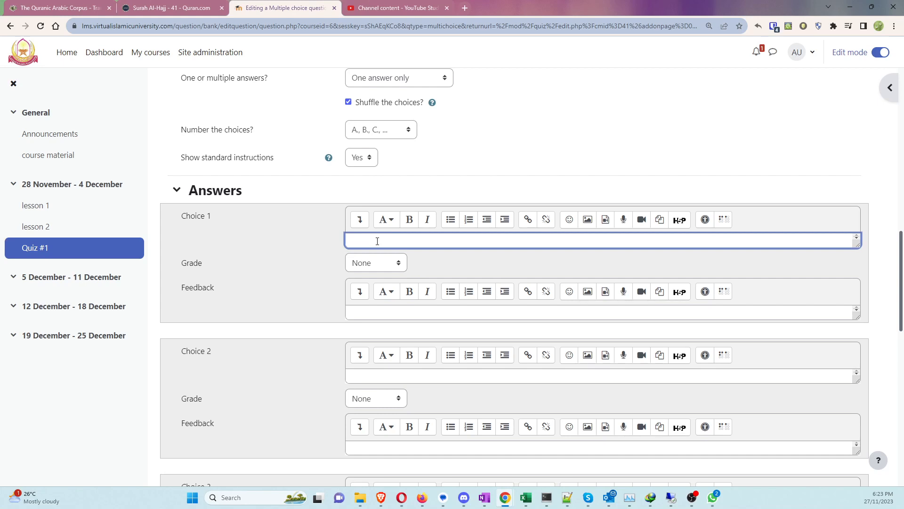
pyautogui.write('1')
pyautogui.click(382, 375)
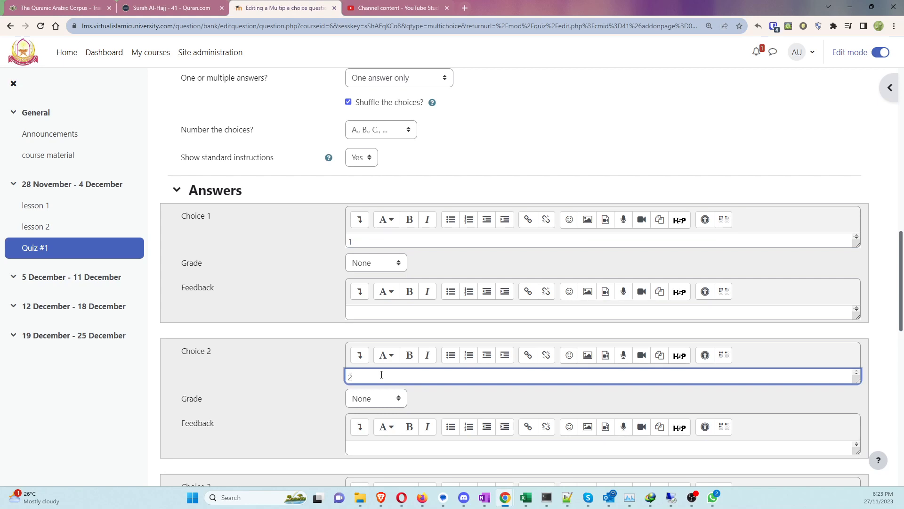
pyautogui.write('2')
pyautogui.press('Return')
pyautogui.scroll(-3, 330, 380)
pyautogui.click(364, 372)
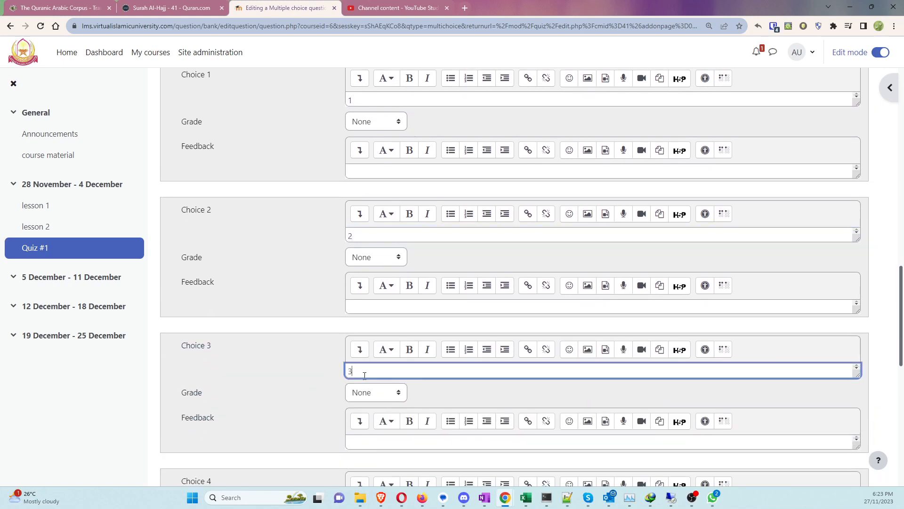
pyautogui.scroll(5, 310, 372)
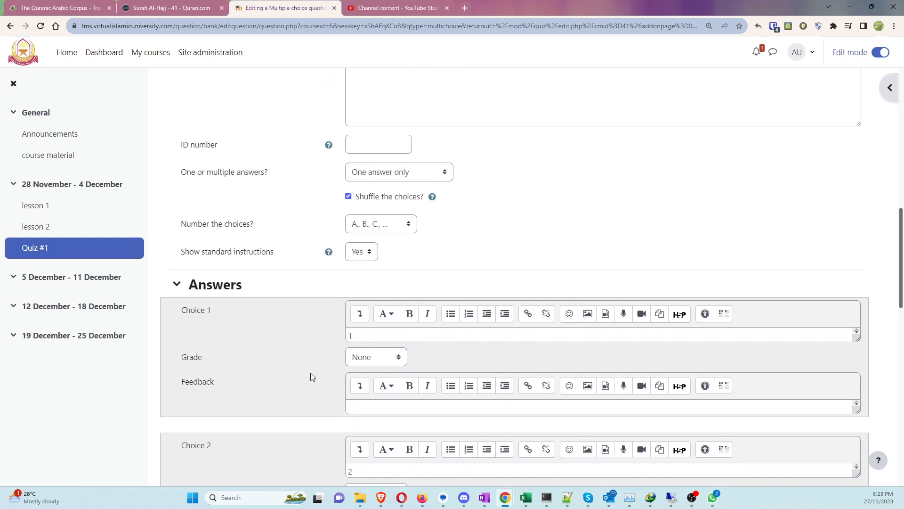
pyautogui.scroll(-5, 298, 365)
pyautogui.write('3')
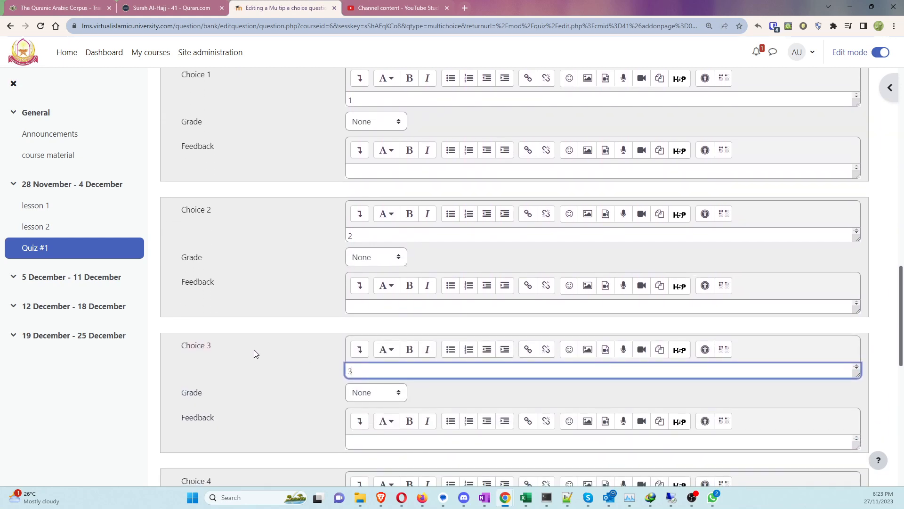
pyautogui.scroll(-3, 317, 365)
pyautogui.click(380, 367)
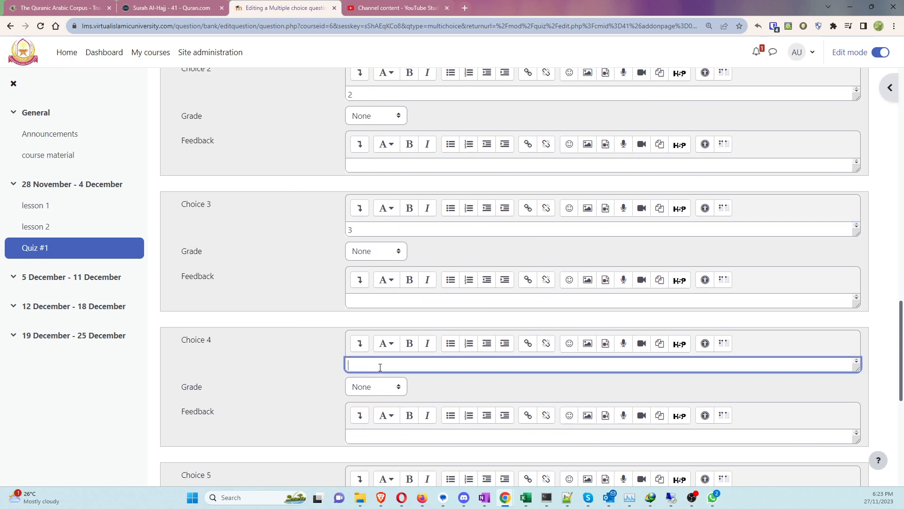
pyautogui.write('gg')
pyautogui.scroll(-3, 303, 348)
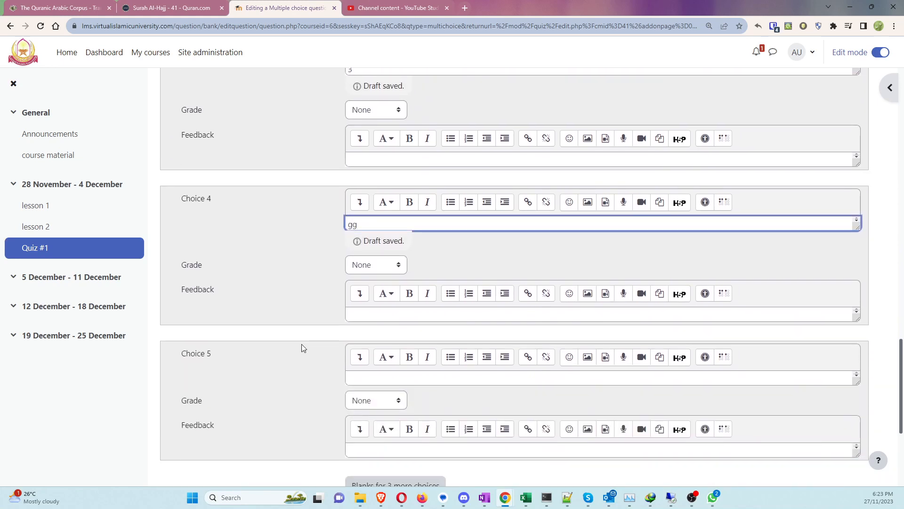
pyautogui.scroll(9, 303, 348)
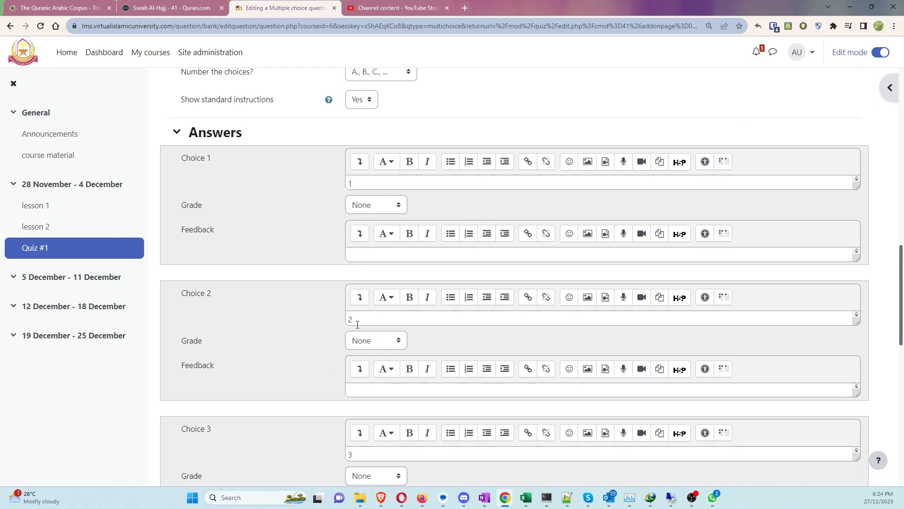
# Step: Give Choice 2 a 100% grade and save the question
pyautogui.moveTo(358, 319); pyautogui.dragTo(292, 313)
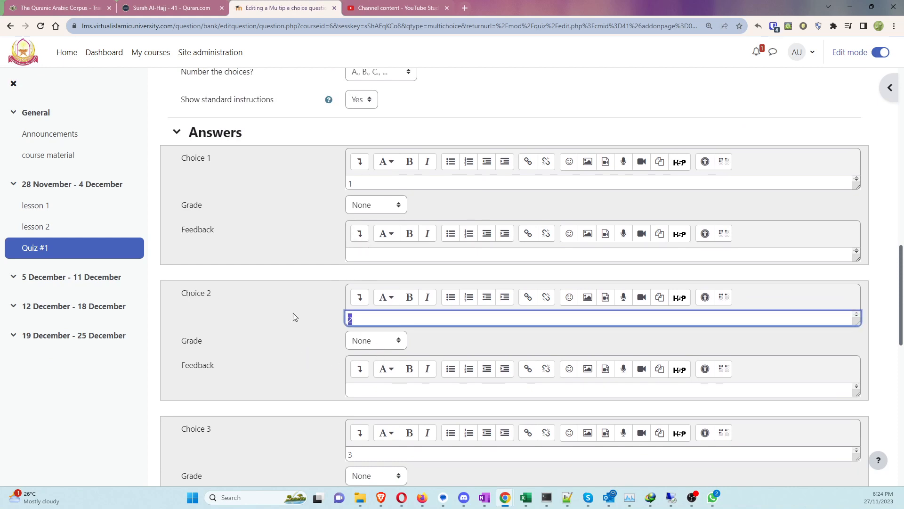
pyautogui.click(394, 346)
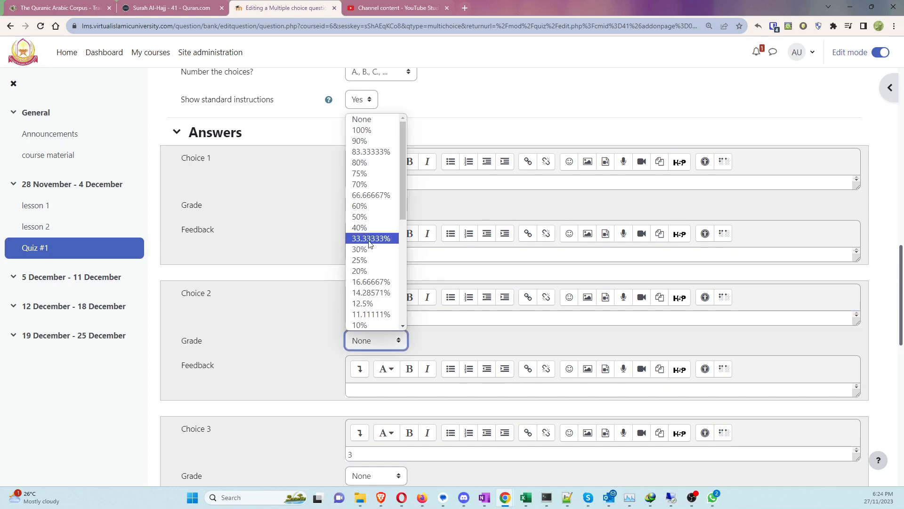
pyautogui.click(361, 130)
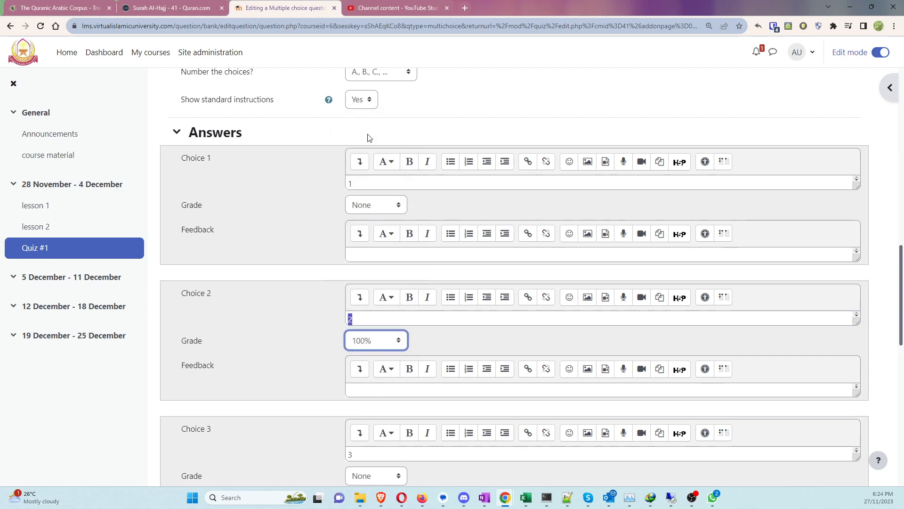
pyautogui.click(309, 320)
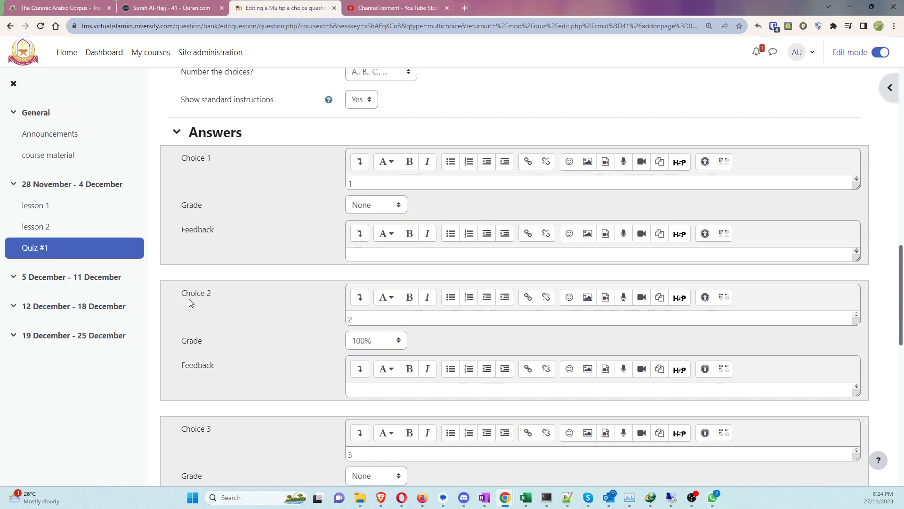
pyautogui.moveTo(181, 293); pyautogui.dragTo(236, 300)
pyautogui.click(236, 296)
pyautogui.scroll(-5, 309, 339)
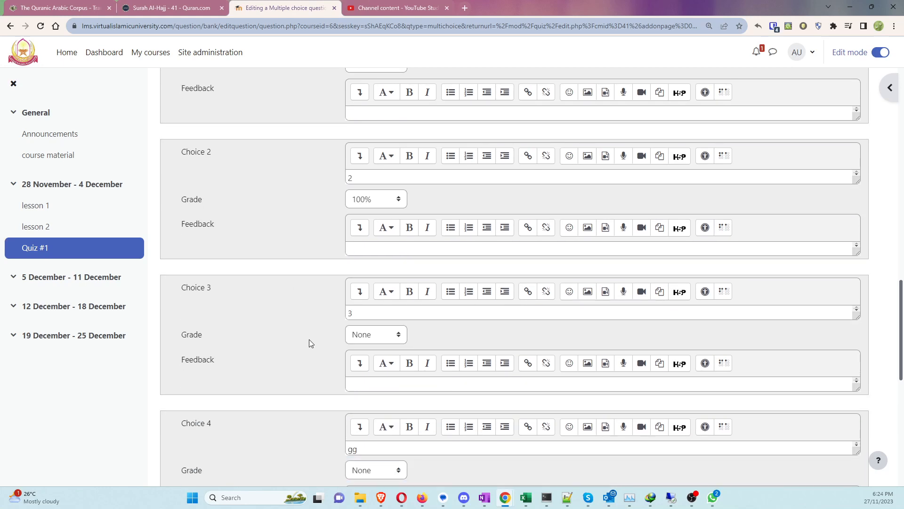
pyautogui.scroll(-3, 293, 335)
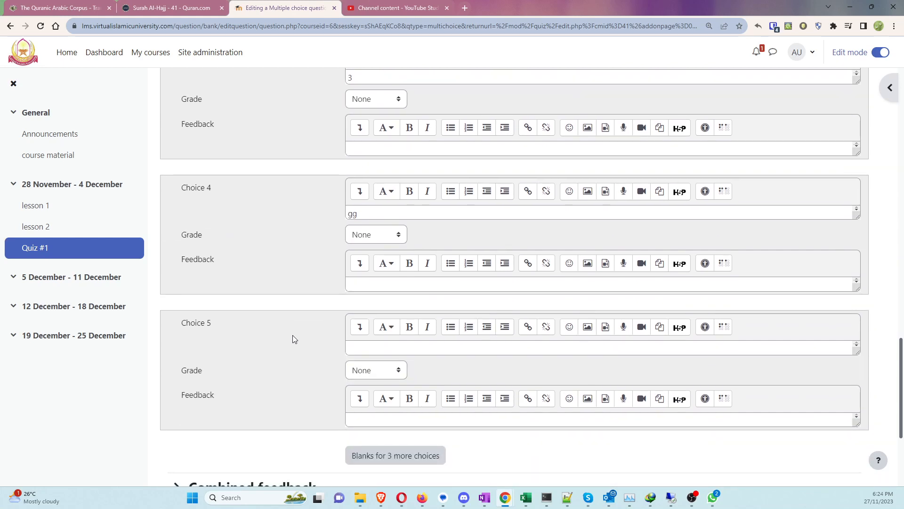
pyautogui.scroll(-4, 292, 335)
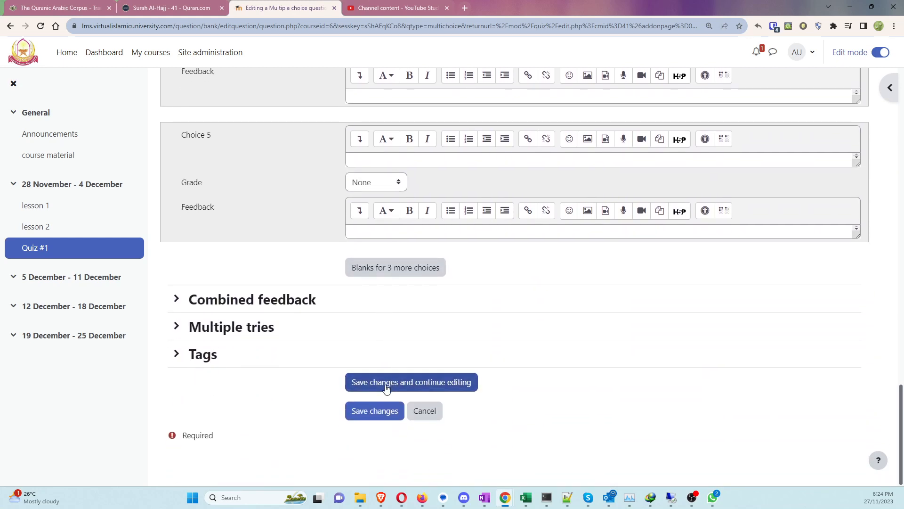
pyautogui.click(371, 411)
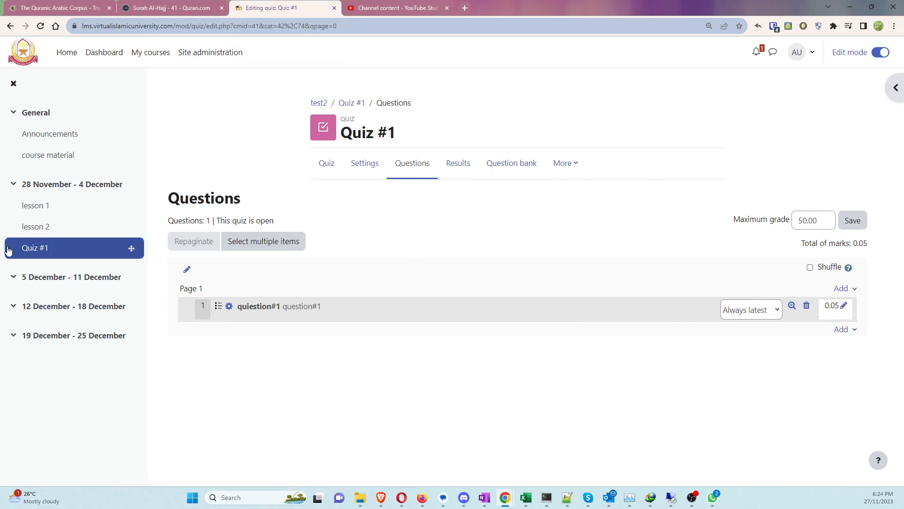
# Step: Open the Quiz #1 overview page and start a preview attempt
pyautogui.click(27, 249)
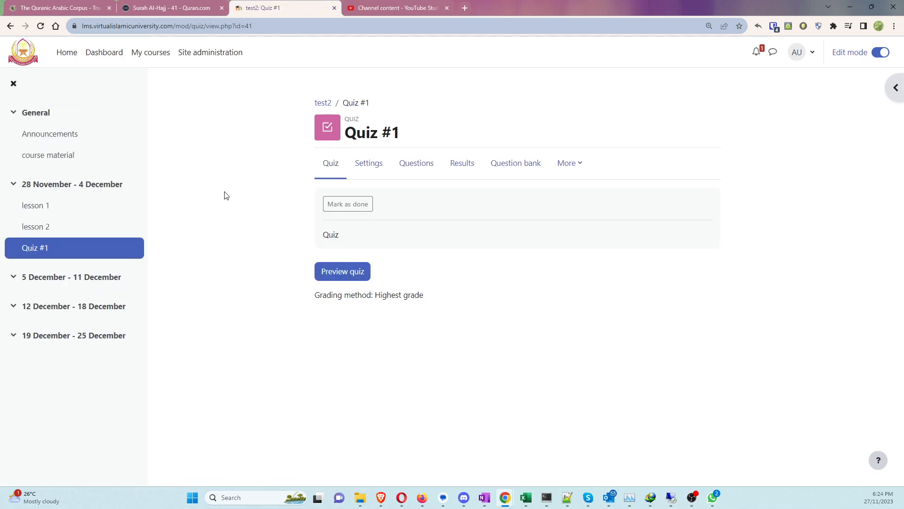
pyautogui.click(338, 277)
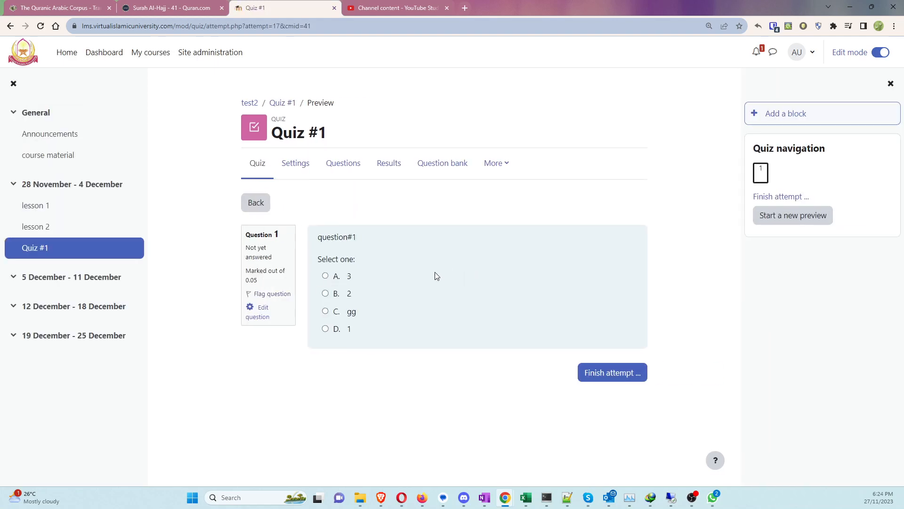
# Step: Answer 2 in the Quiz #1 preview, submit for a 50.00 / 50.00 grade, and return to Quiz #1
pyautogui.click(325, 293)
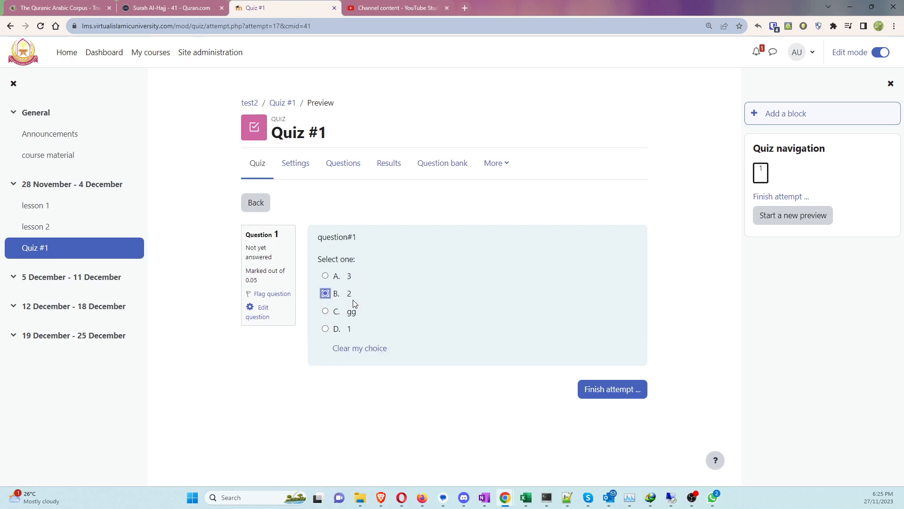
pyautogui.click(600, 388)
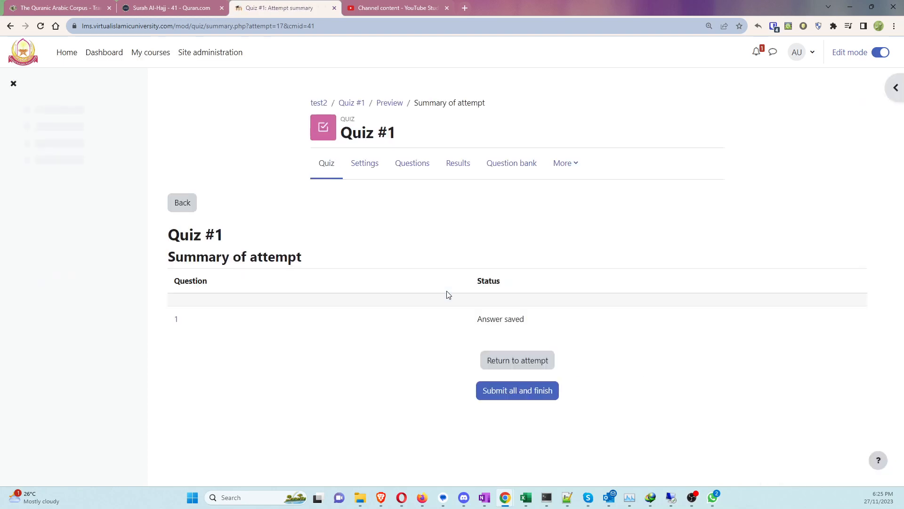
pyautogui.click(510, 394)
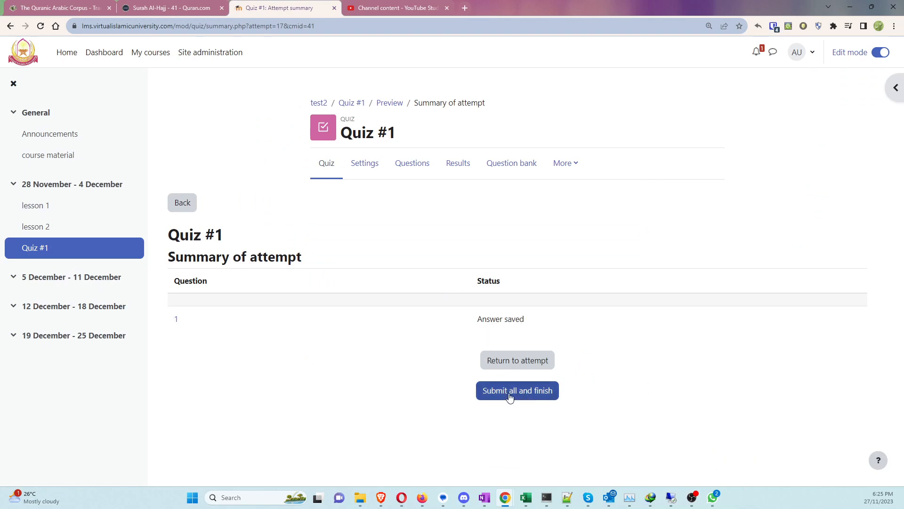
pyautogui.click(411, 338)
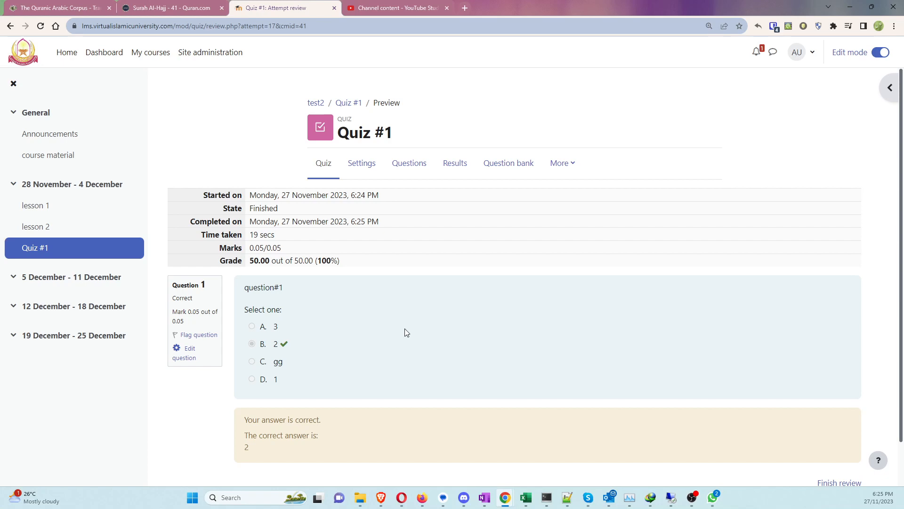
pyautogui.moveTo(340, 262); pyautogui.dragTo(250, 239)
pyautogui.click(31, 253)
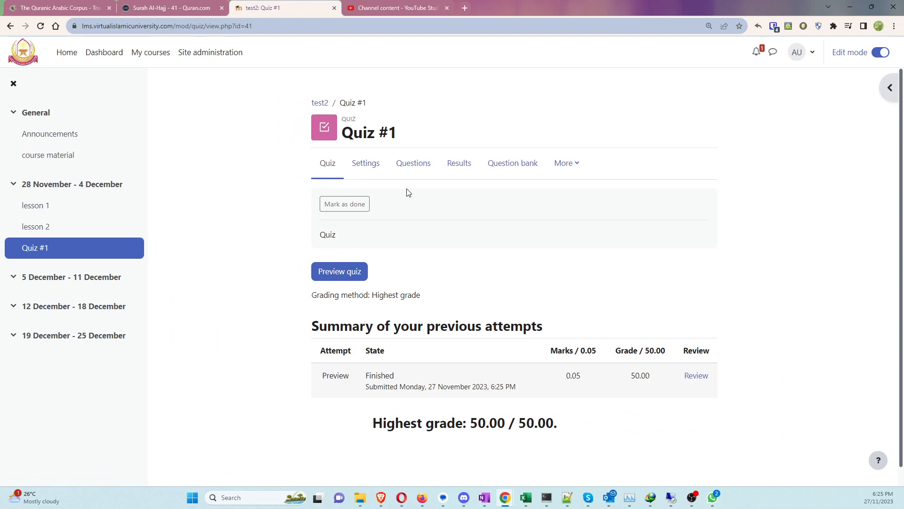
pyautogui.click(370, 167)
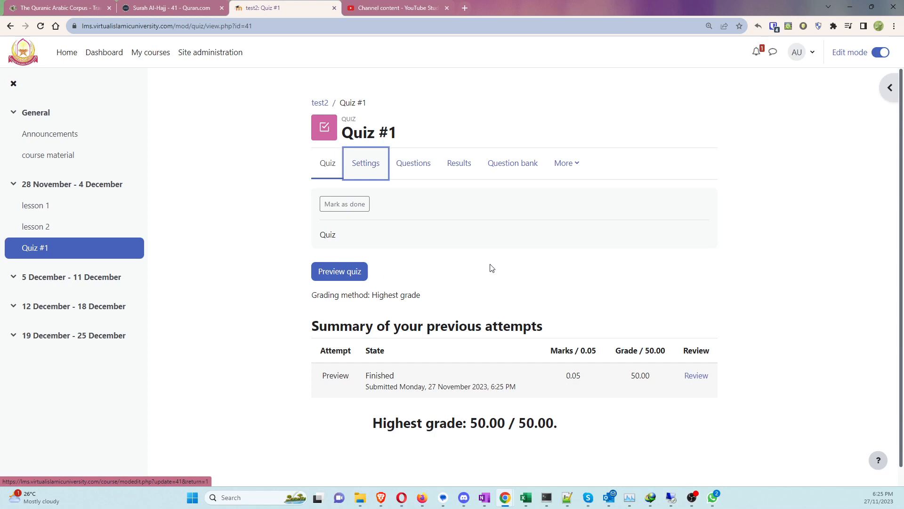
# Step: Reload the Quiz #1 page showing the finished preview attempt graded 50.00 / 50.00
pyautogui.hotkey('alt', 'Tab')
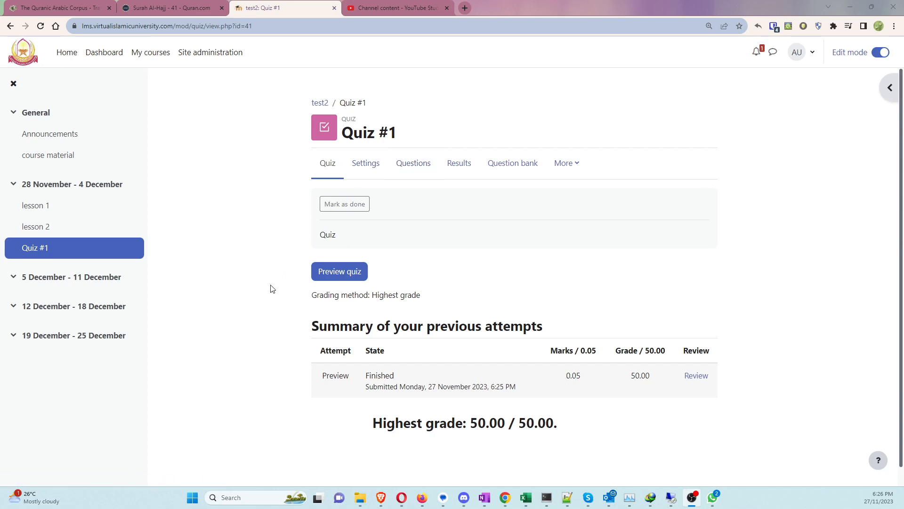
pyautogui.click(27, 252)
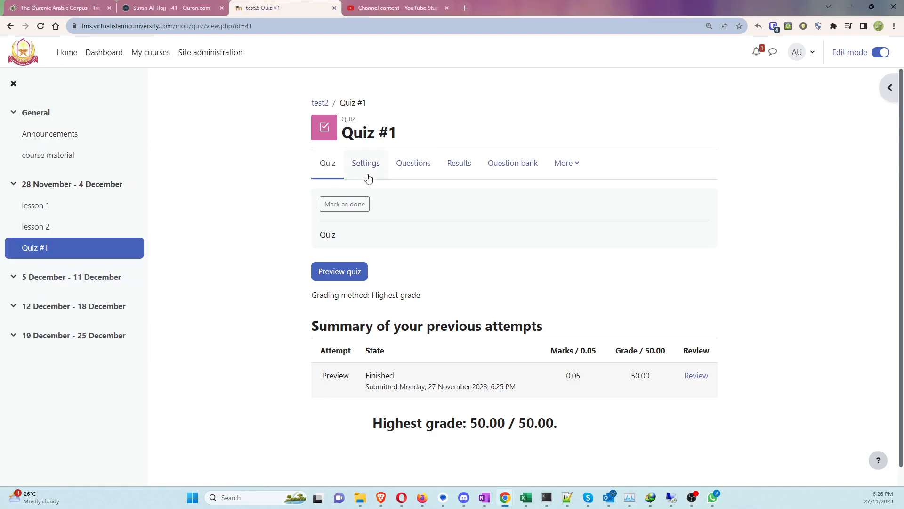
# Step: Start a new multiple-choice question for Quiz #1 in the test2 category, then abandon it for My courses
pyautogui.click(416, 170)
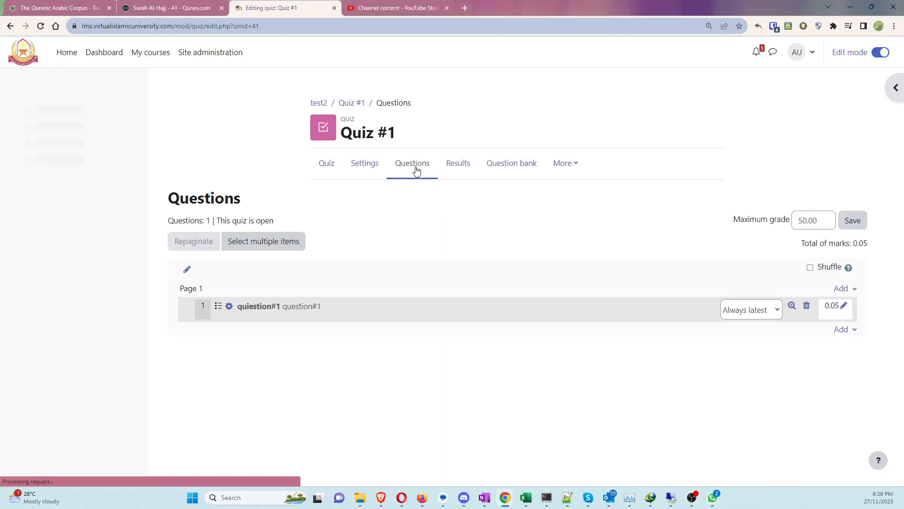
pyautogui.click(842, 329)
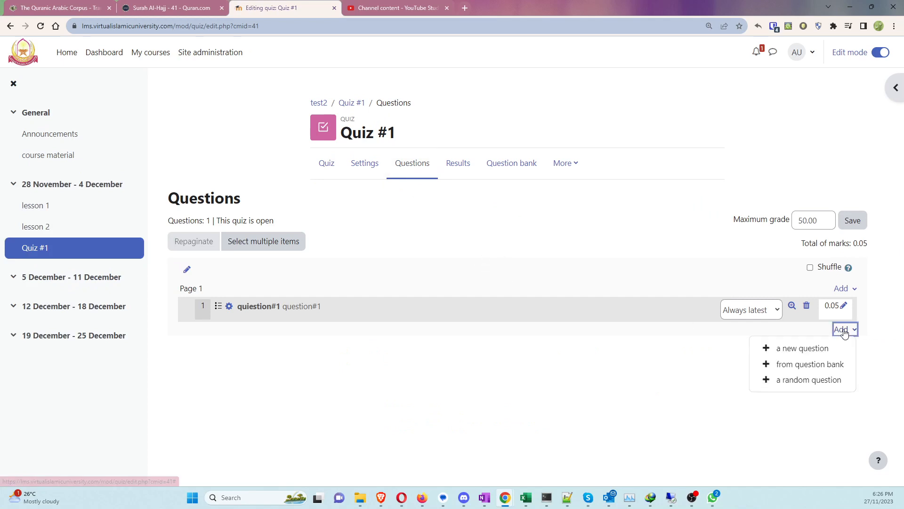
pyautogui.click(799, 351)
pyautogui.click(378, 173)
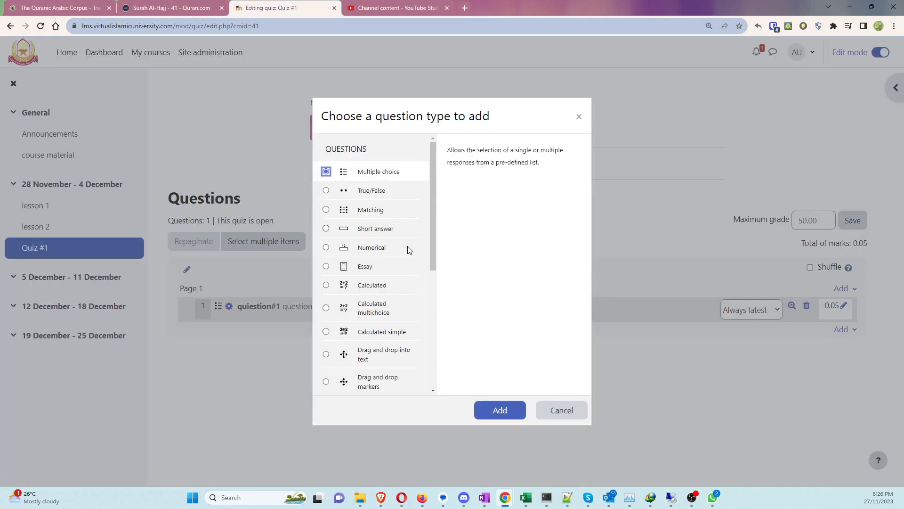
pyautogui.click(509, 419)
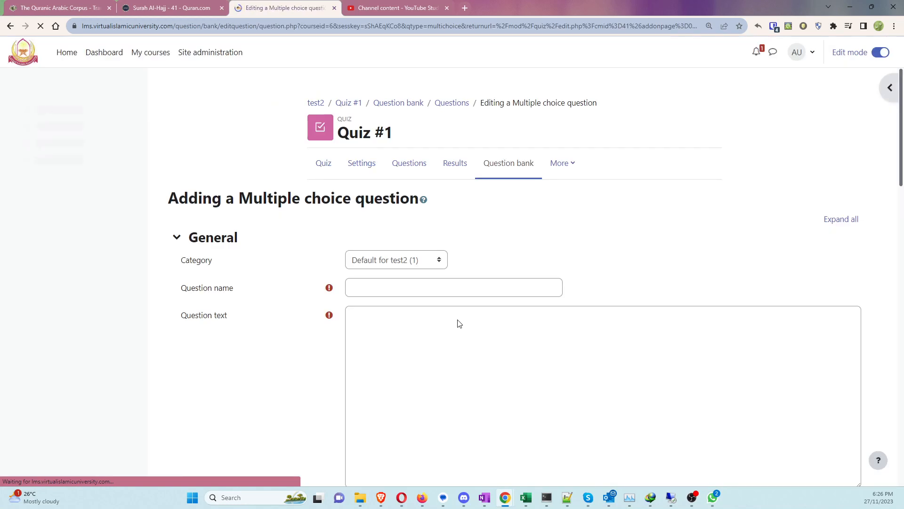
pyautogui.click(383, 284)
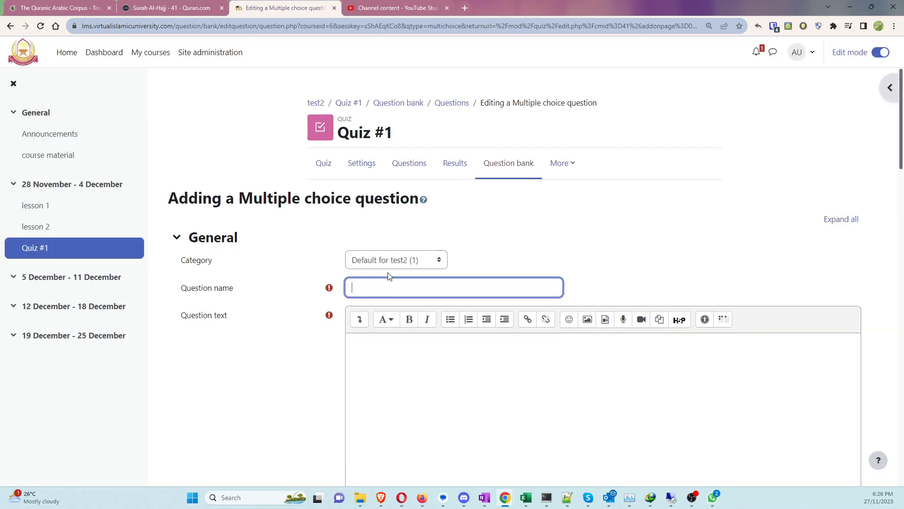
pyautogui.click(408, 260)
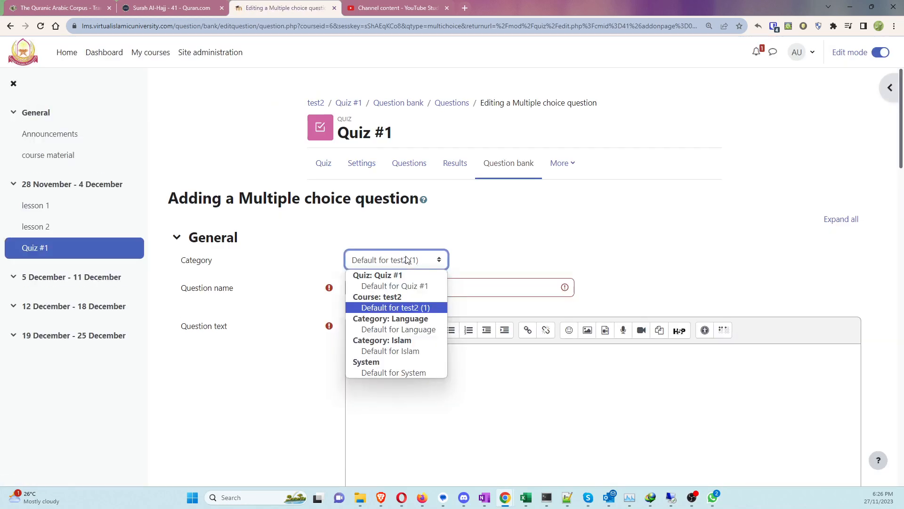
pyautogui.click(407, 260)
pyautogui.click(362, 289)
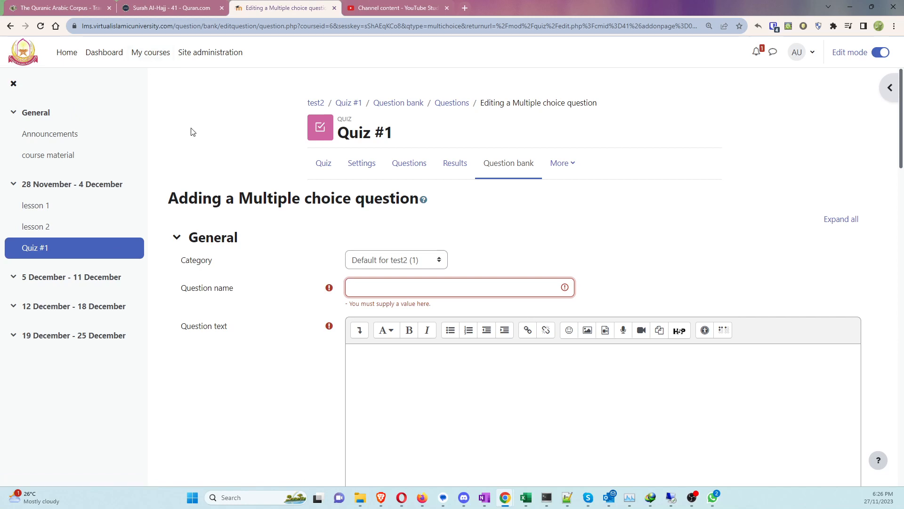
pyautogui.click(136, 65)
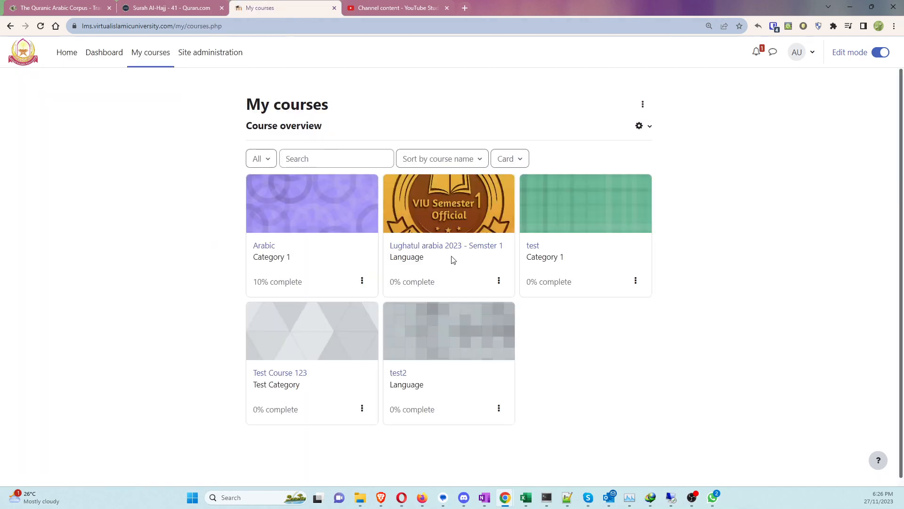
# Step: Open the test2 course and its Participants list
pyautogui.click(399, 373)
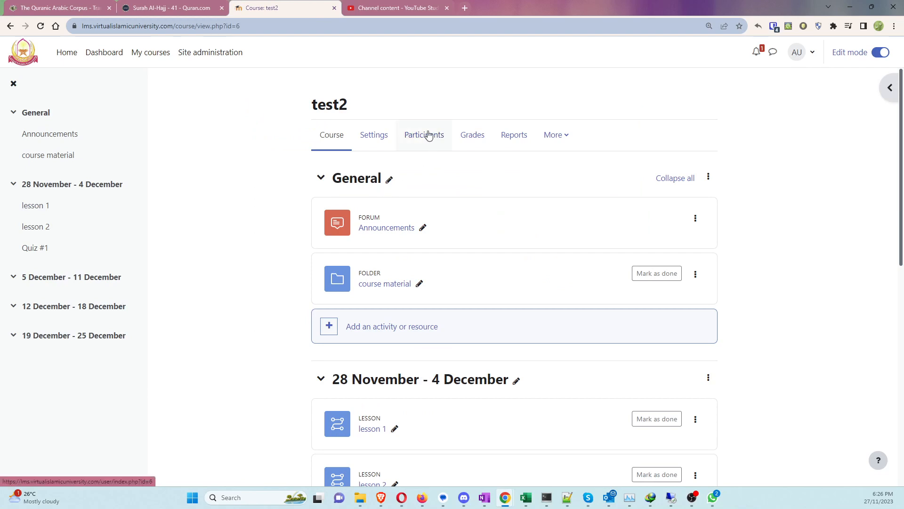
pyautogui.click(429, 135)
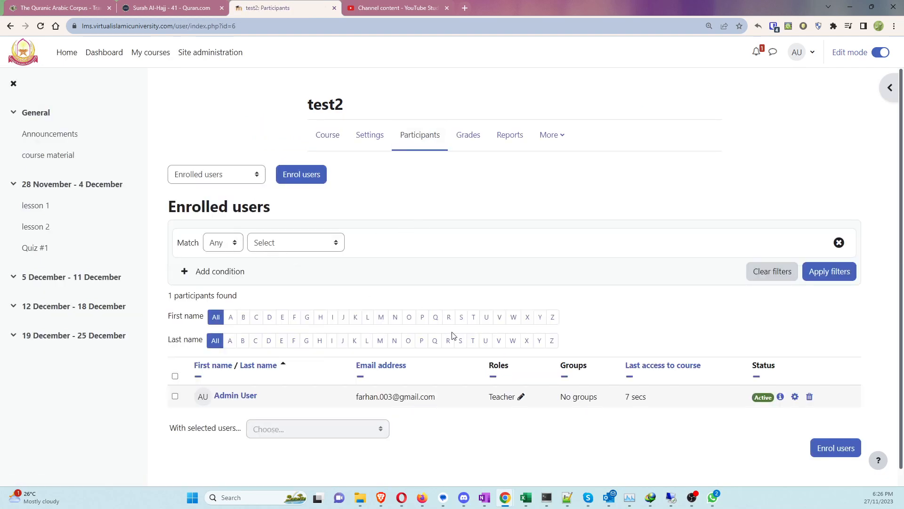
# Step: Pick two users to enrol in test2 from the Select users list
pyautogui.click(311, 180)
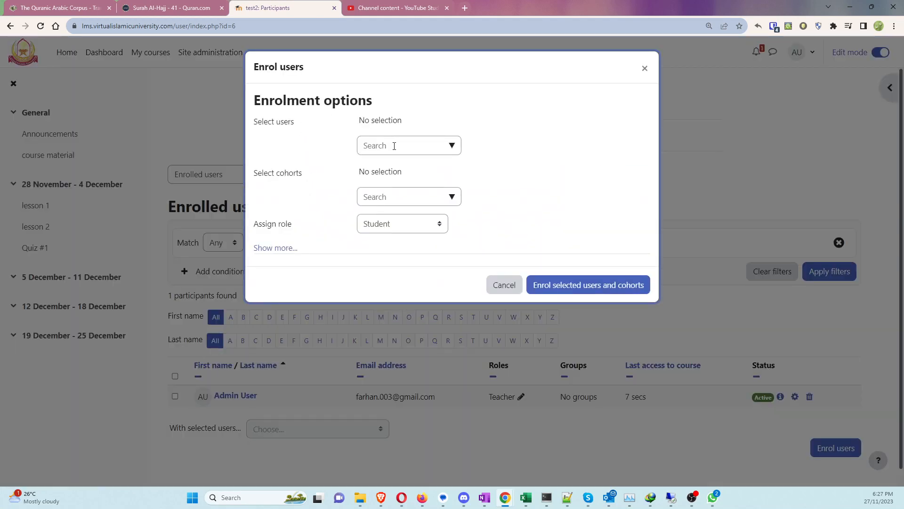
pyautogui.click(453, 146)
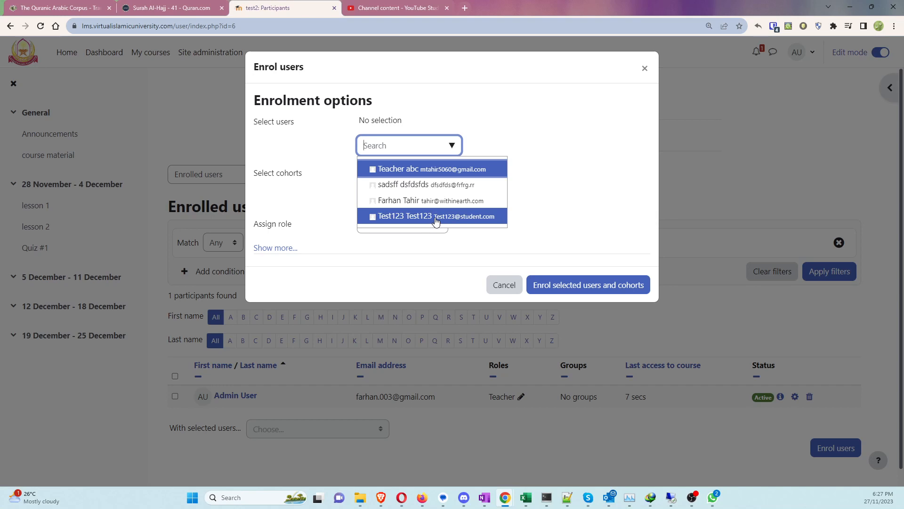
pyautogui.click(421, 186)
pyautogui.click(336, 198)
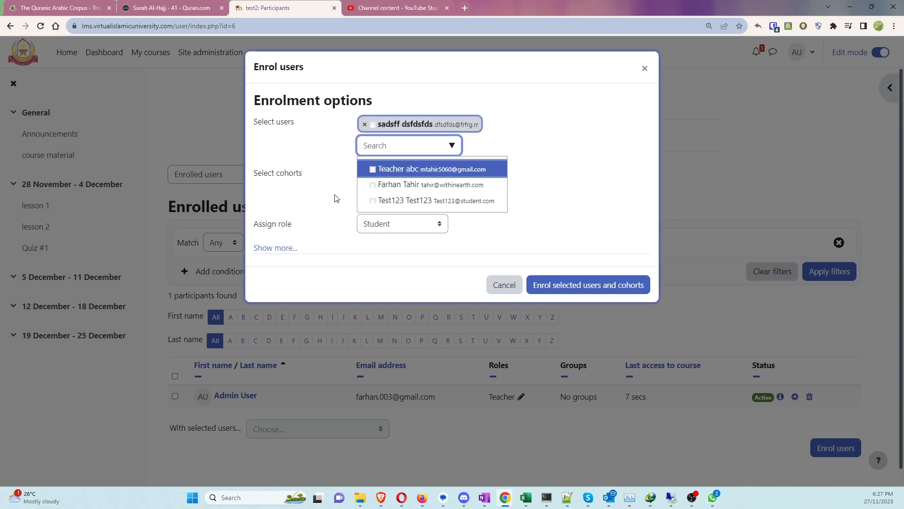
pyautogui.click(439, 148)
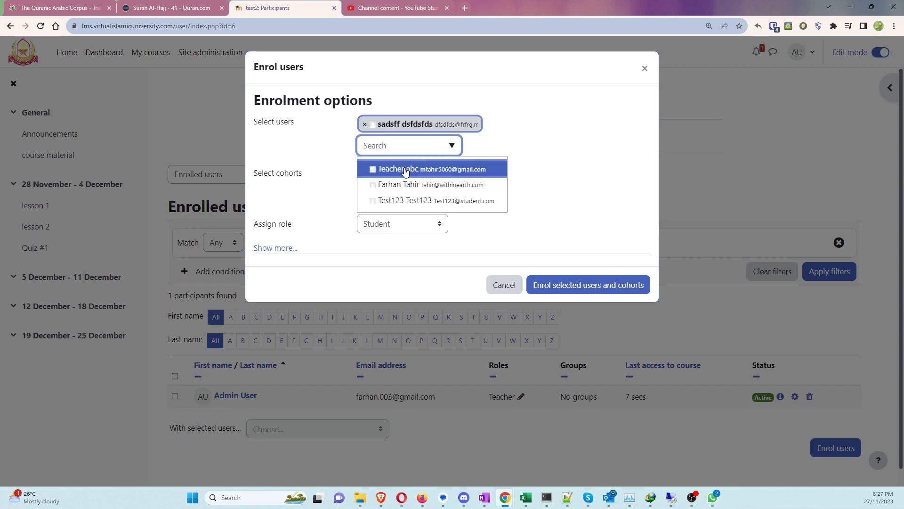
pyautogui.click(405, 170)
pyautogui.click(317, 199)
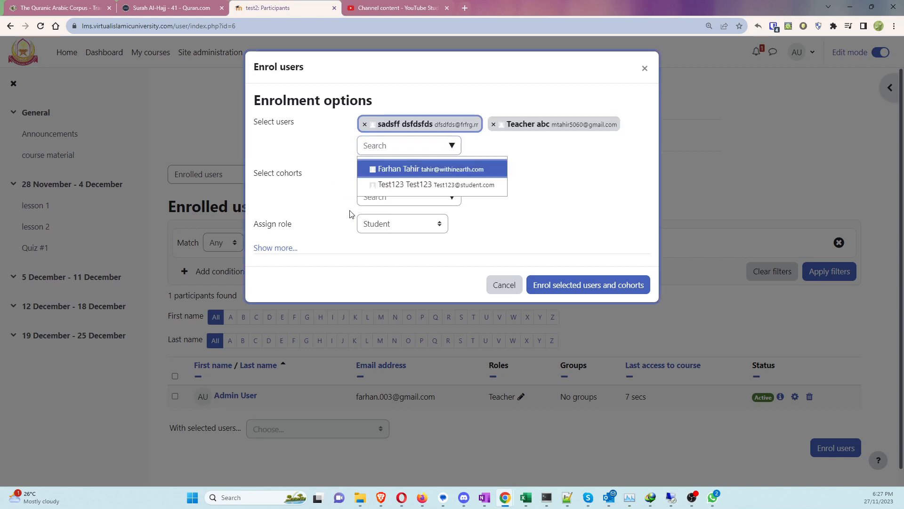
# Step: Keep the Student role with no cohort and enrol the two selected users
pyautogui.click(440, 225)
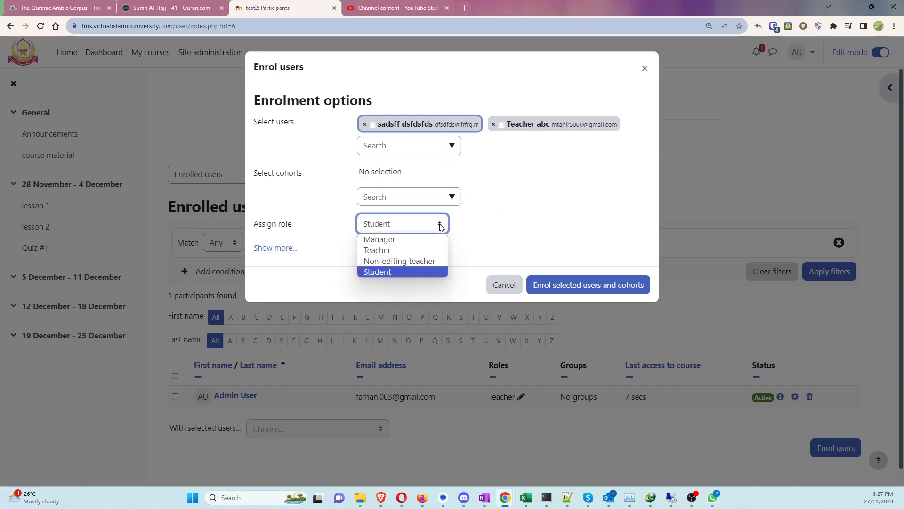
pyautogui.click(384, 273)
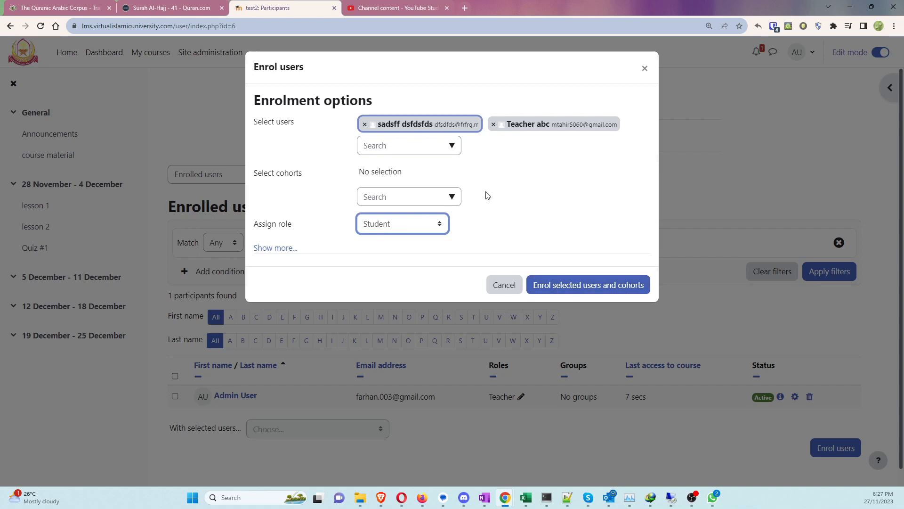
pyautogui.click(452, 198)
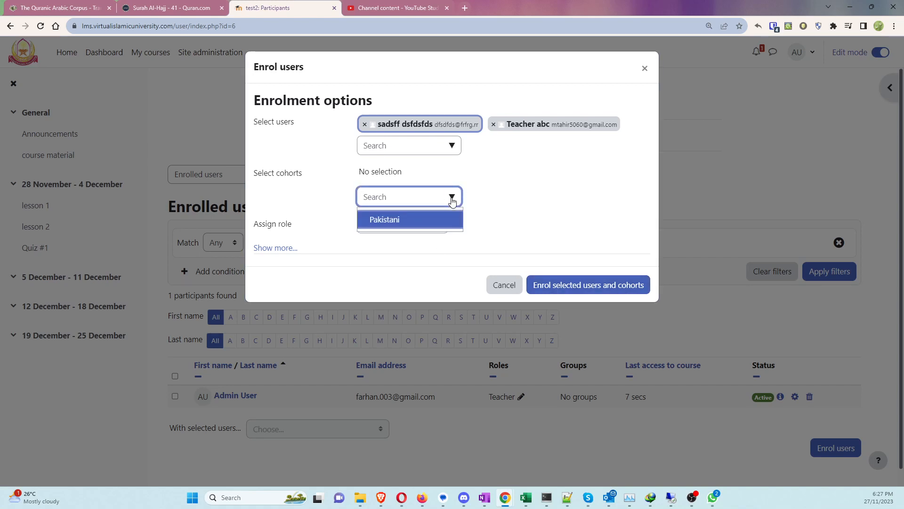
pyautogui.click(452, 199)
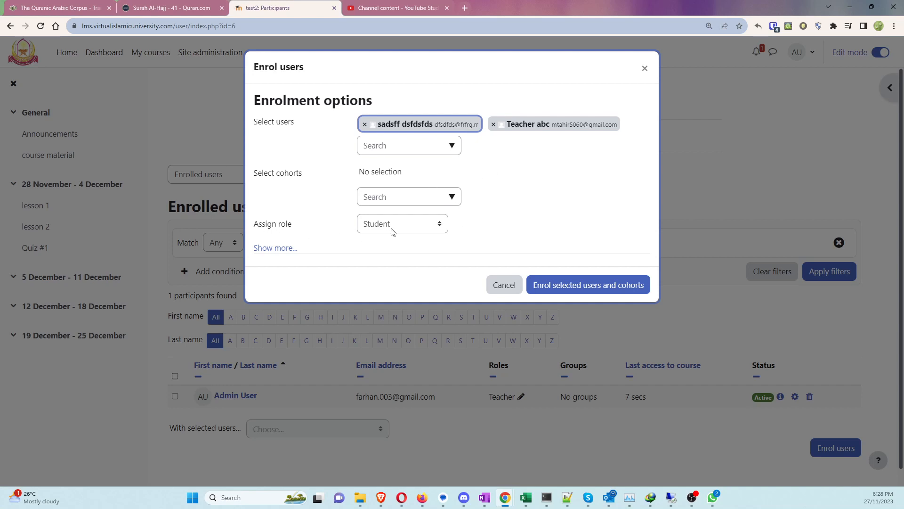
pyautogui.click(573, 280)
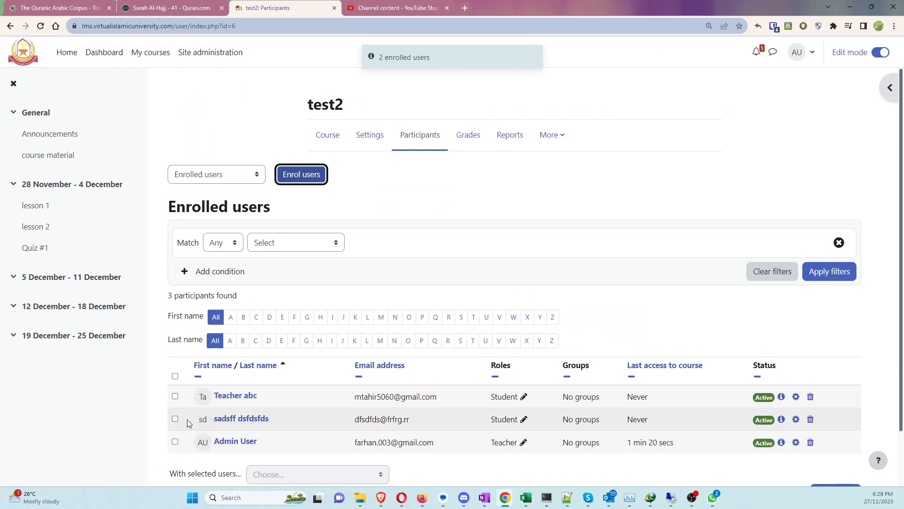
pyautogui.moveTo(188, 420); pyautogui.dragTo(689, 442)
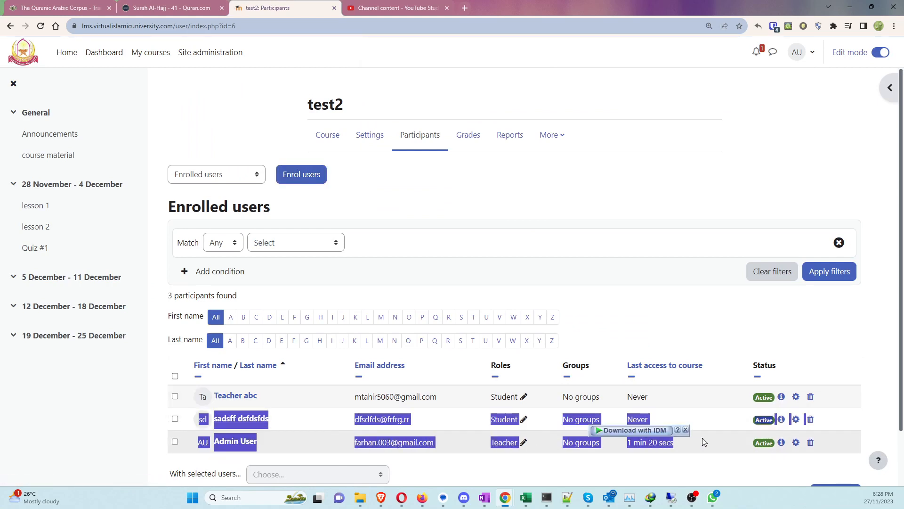
# Step: Enrol the last available user in test2 with the Teacher role
pyautogui.click(703, 442)
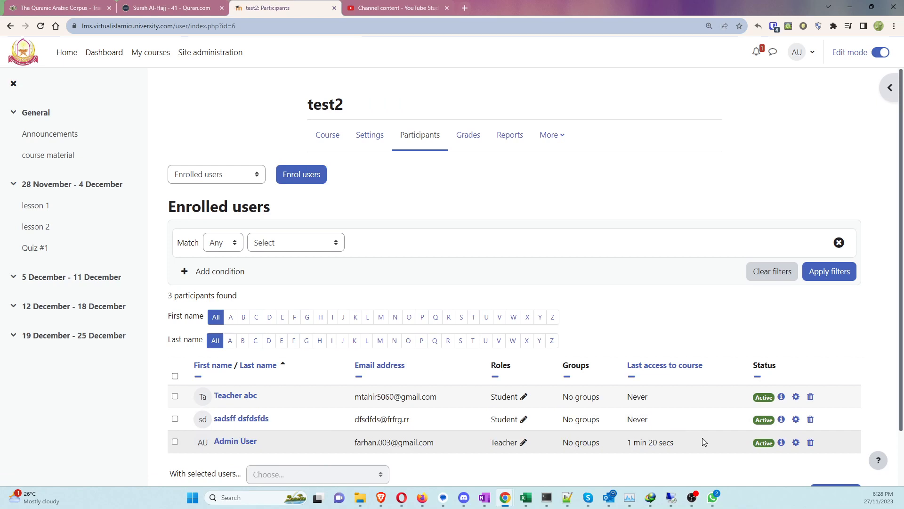
pyautogui.click(304, 183)
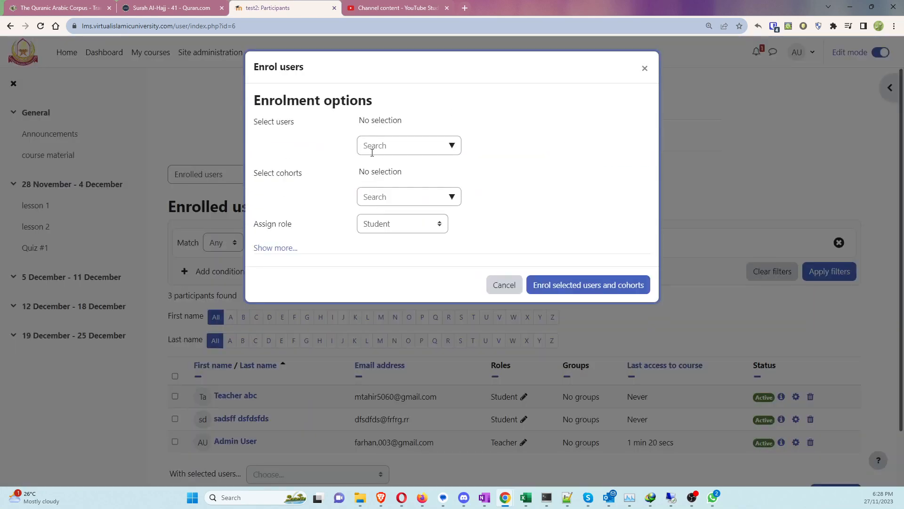
pyautogui.click(450, 147)
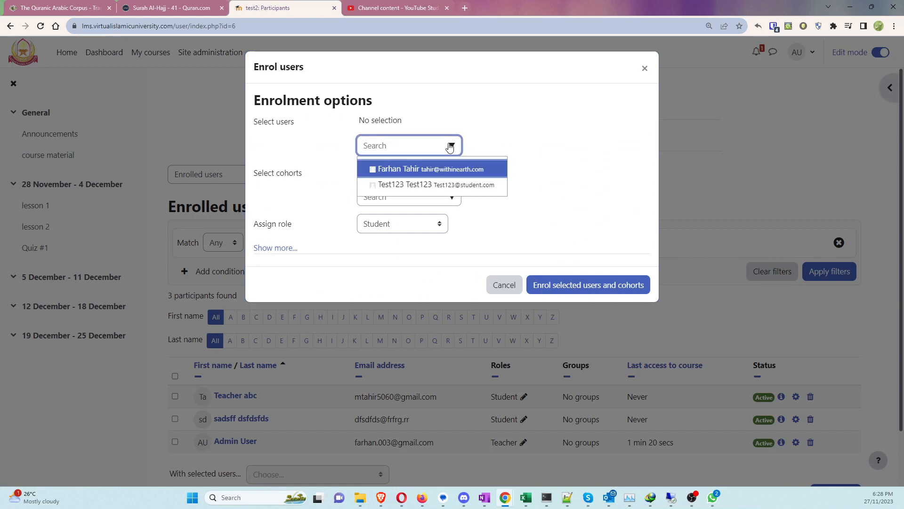
pyautogui.click(431, 169)
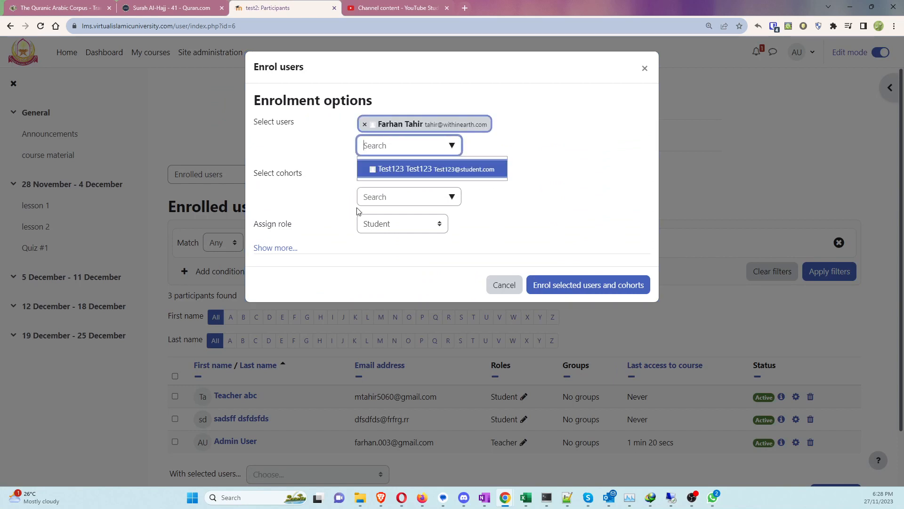
pyautogui.click(394, 225)
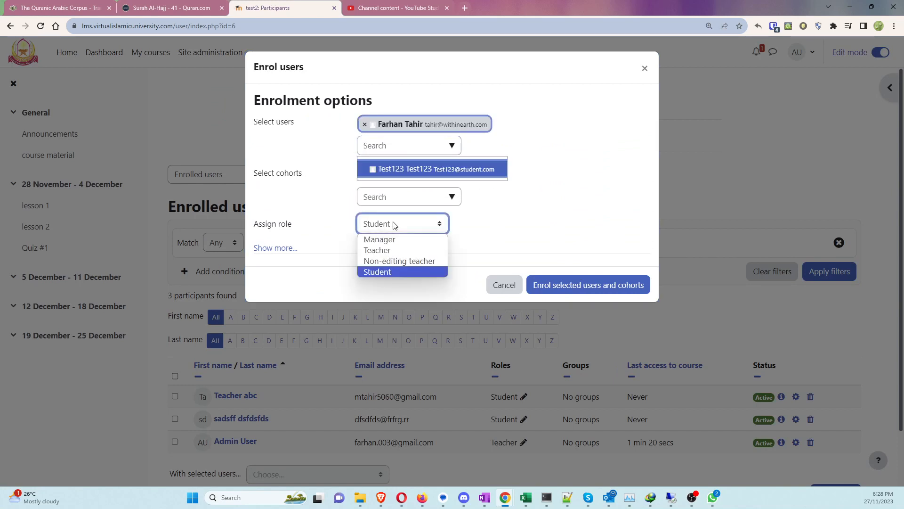
pyautogui.click(382, 250)
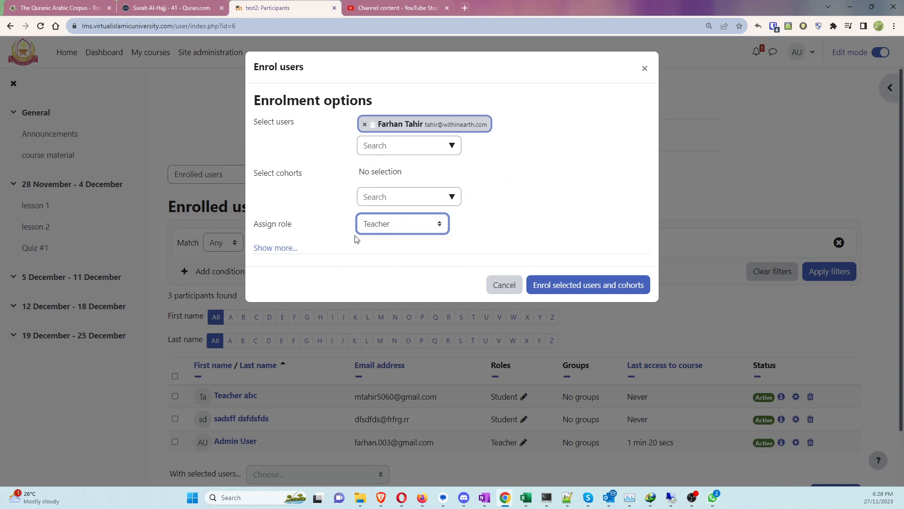
pyautogui.click(573, 285)
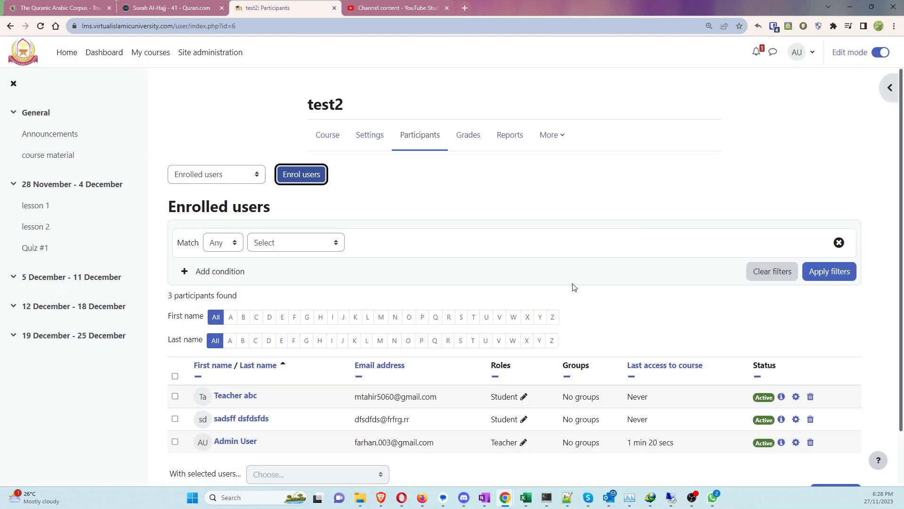
# Step: Scroll the participant list to confirm 4 participants: two Students and two Teachers
pyautogui.scroll(-2, 583, 269)
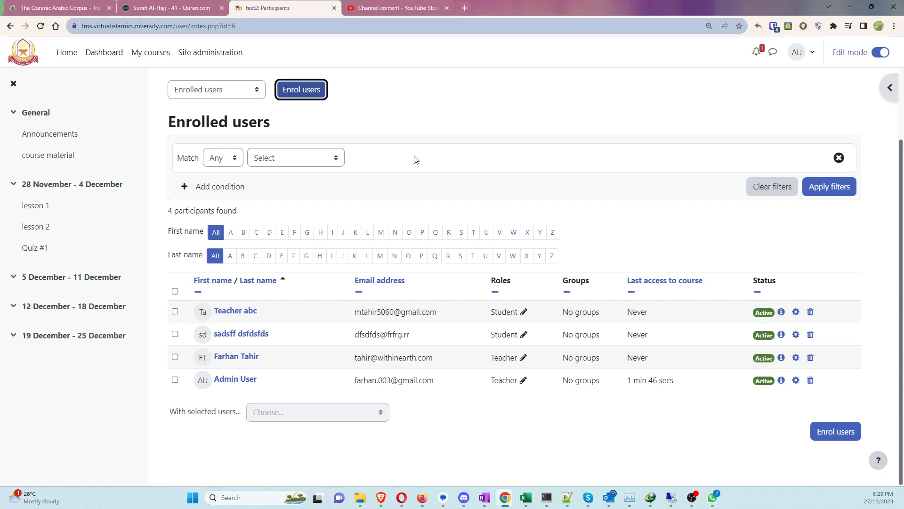
# Step: Log out of the admin account
pyautogui.click(801, 54)
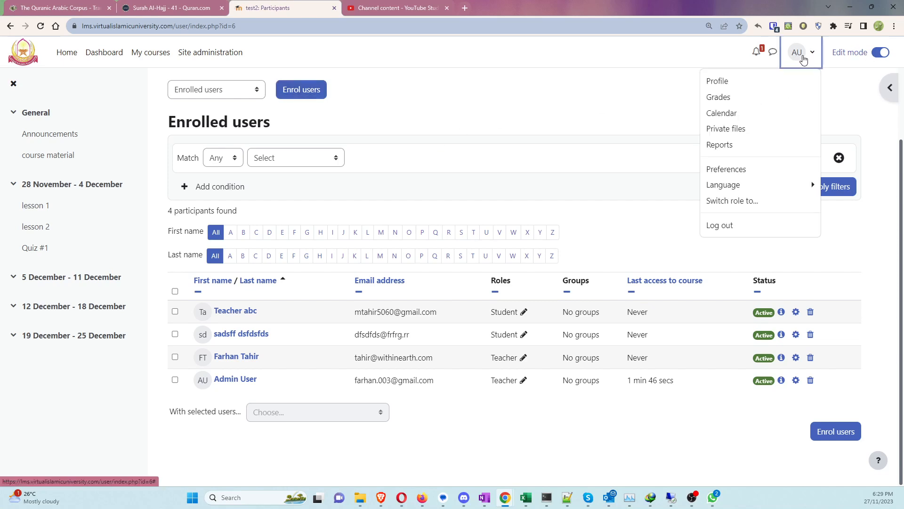
pyautogui.click(731, 225)
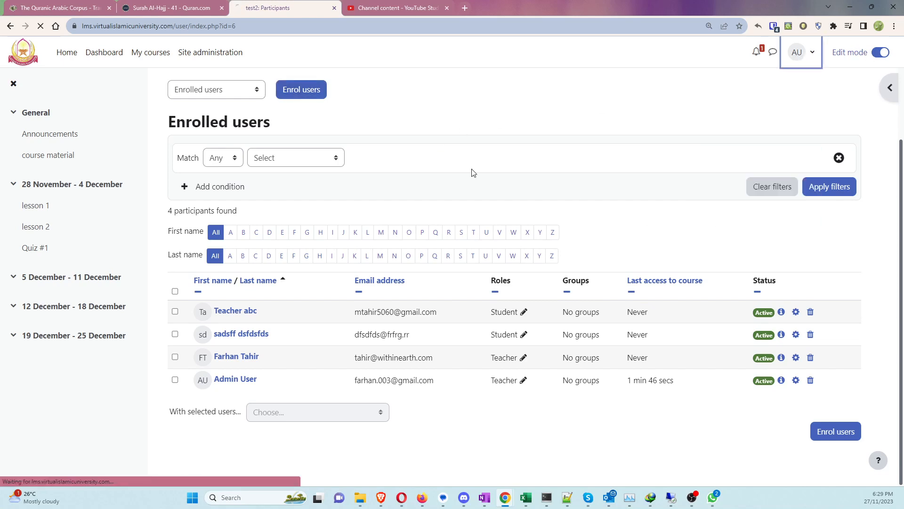
pyautogui.scroll(-1, 207, 172)
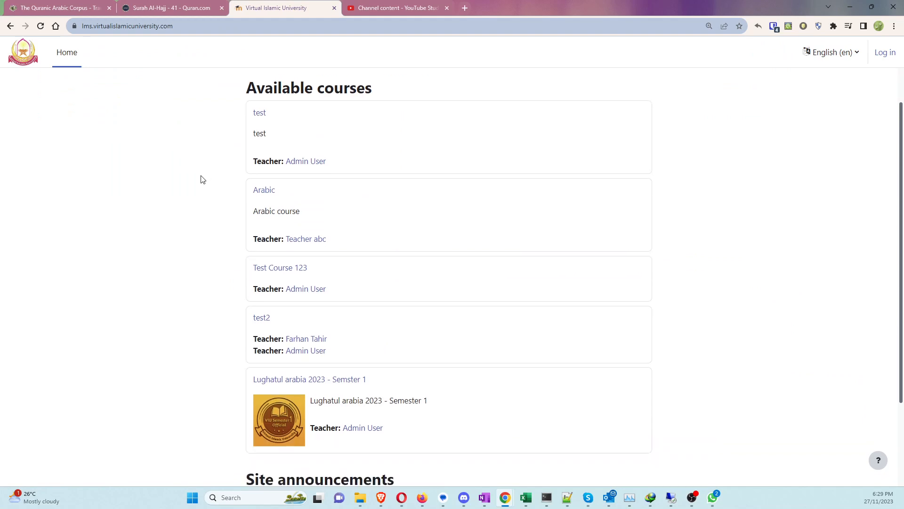
pyautogui.scroll(-2, 201, 179)
pyautogui.scroll(3, 606, 208)
# Step: Go to the login page and open the Create new account signup form
pyautogui.click(885, 52)
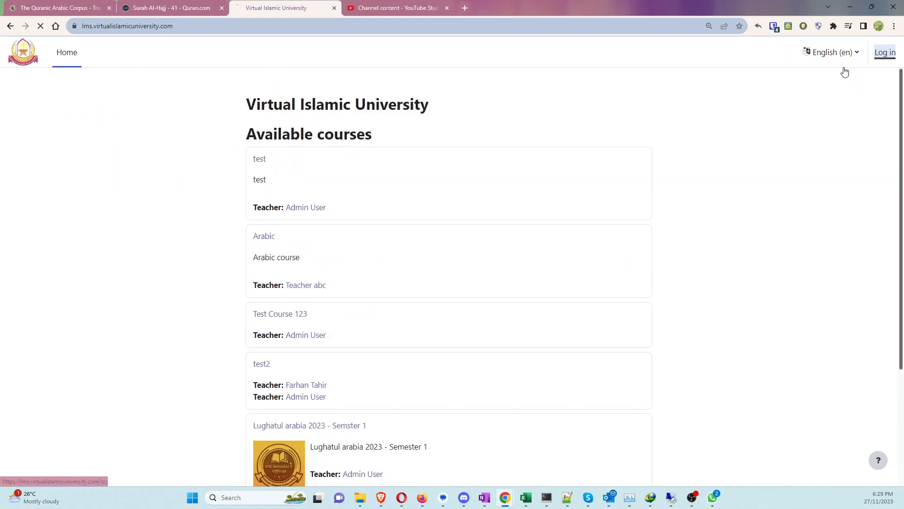
pyautogui.click(155, 26)
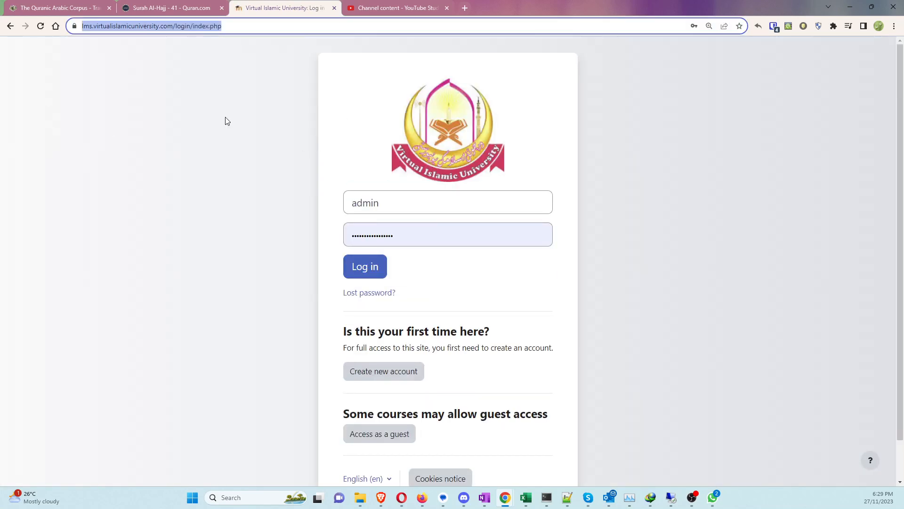
pyautogui.click(250, 157)
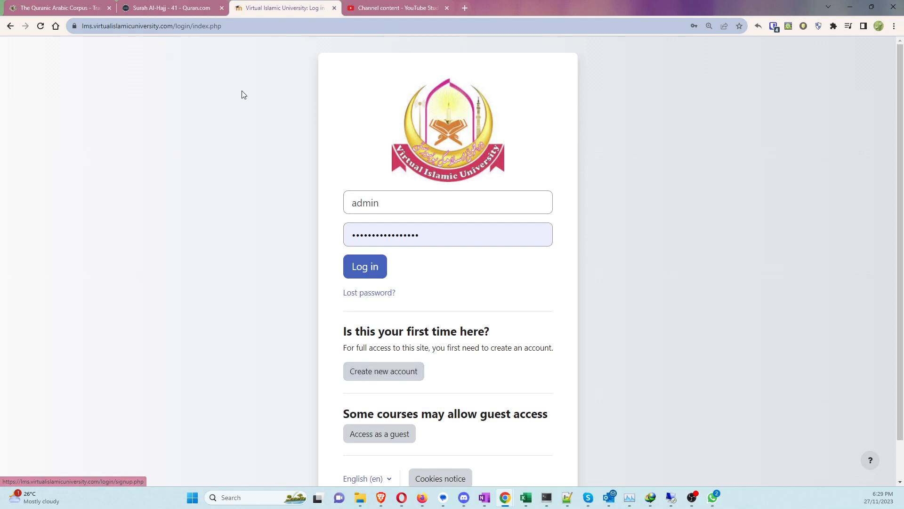
pyautogui.click(368, 378)
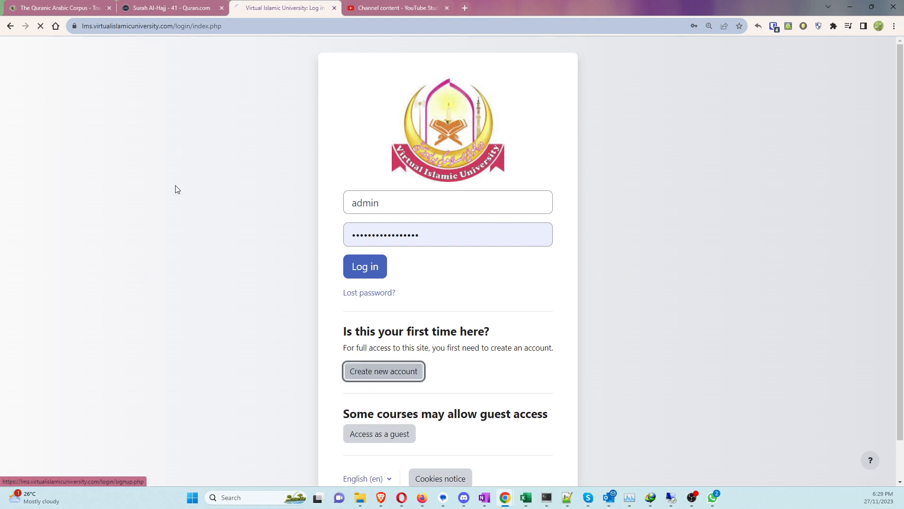
# Step: Look through the signup form's Username, Password and Email fields without filling them in
pyautogui.click(345, 130)
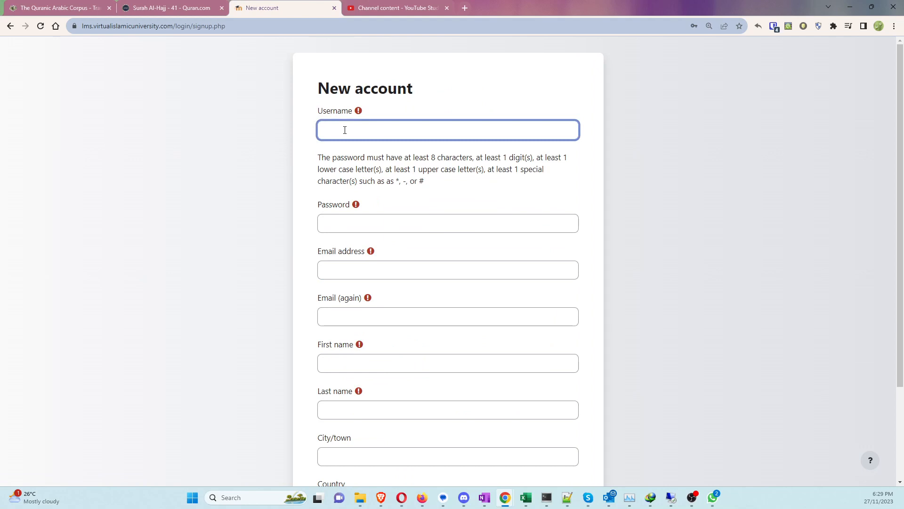
pyautogui.click(357, 228)
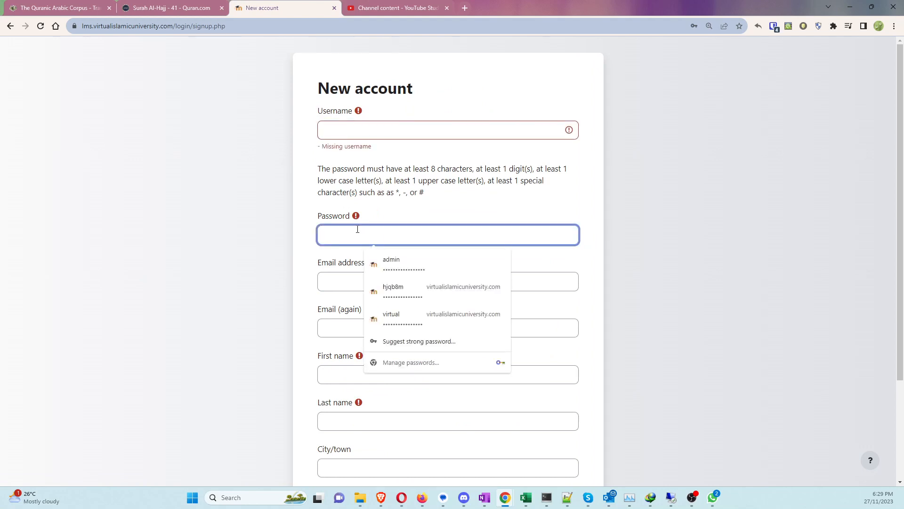
pyautogui.click(338, 285)
pyautogui.scroll(-3, 365, 327)
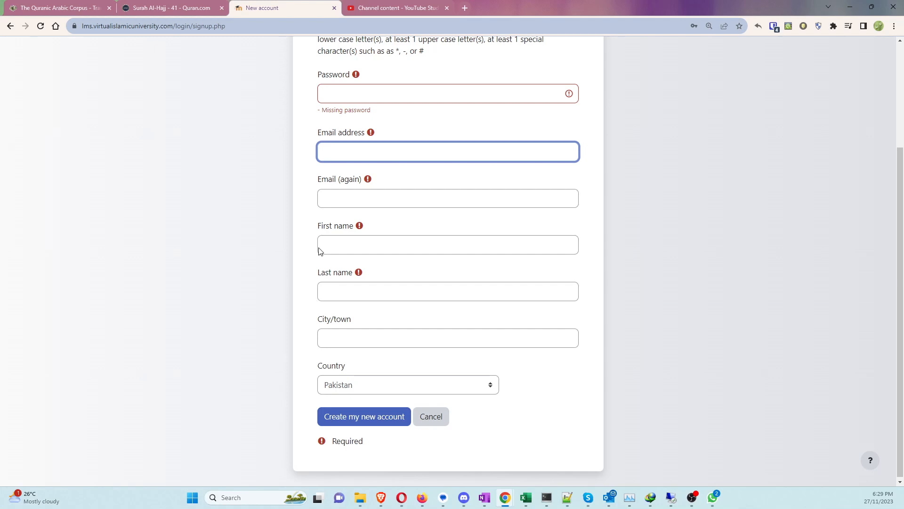
pyautogui.scroll(3, 317, 249)
pyautogui.scroll(-3, 240, 255)
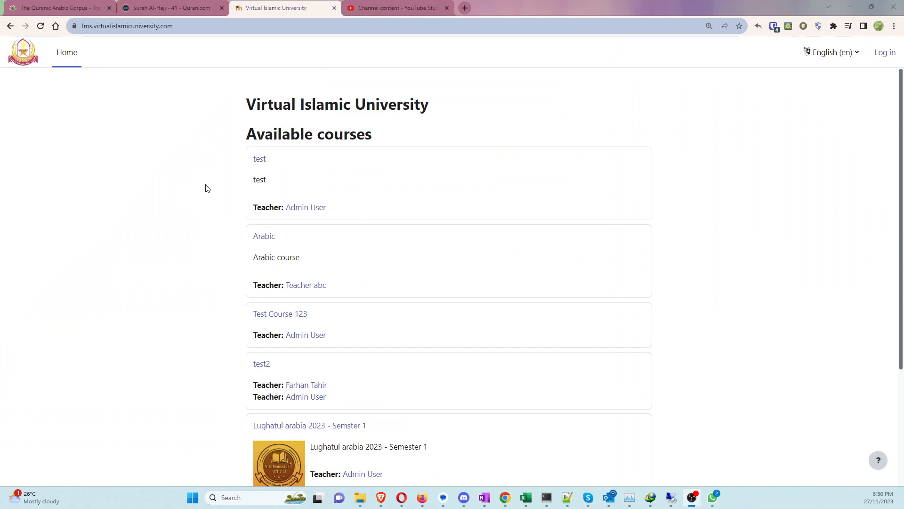
# Step: Log back in as admin and open Site administration > Users > Add a new user
pyautogui.click(885, 52)
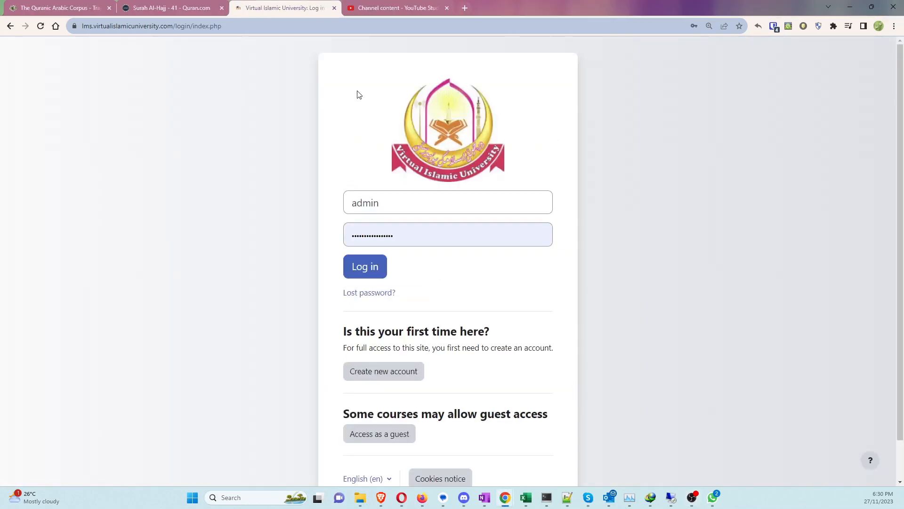
pyautogui.click(365, 268)
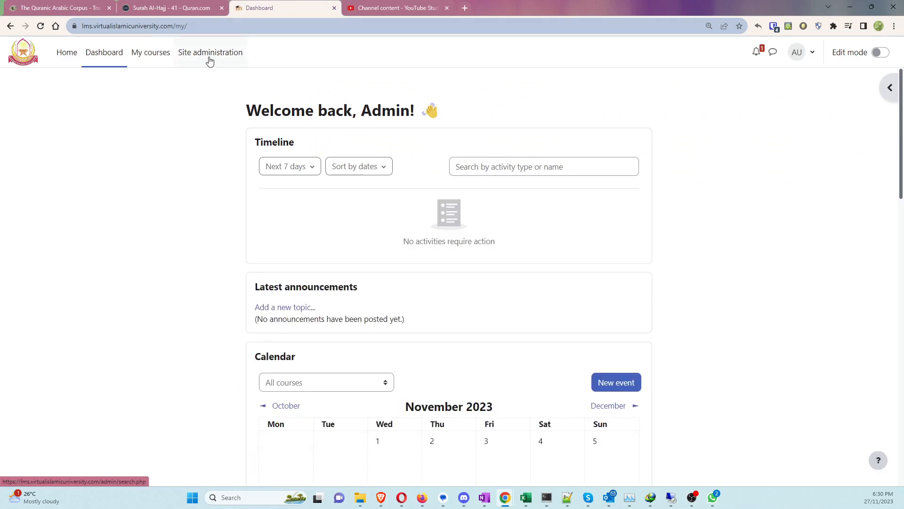
pyautogui.click(210, 60)
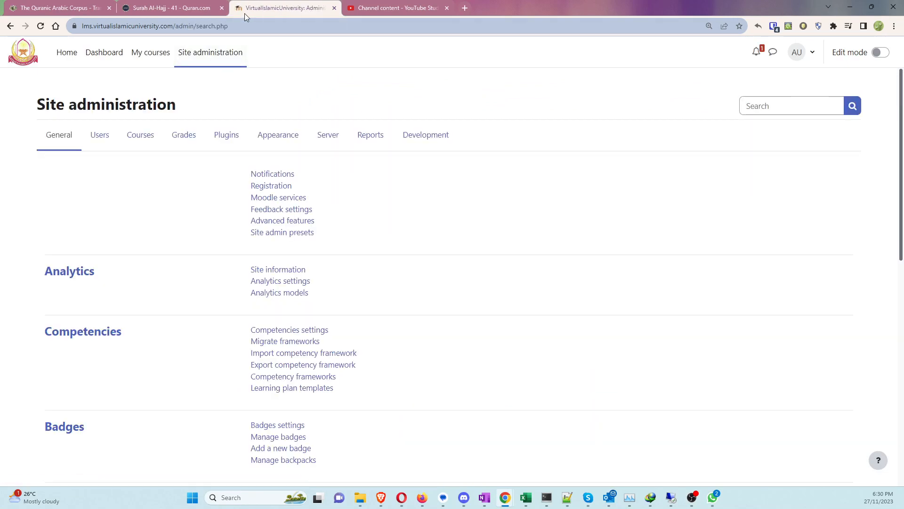
pyautogui.click(104, 142)
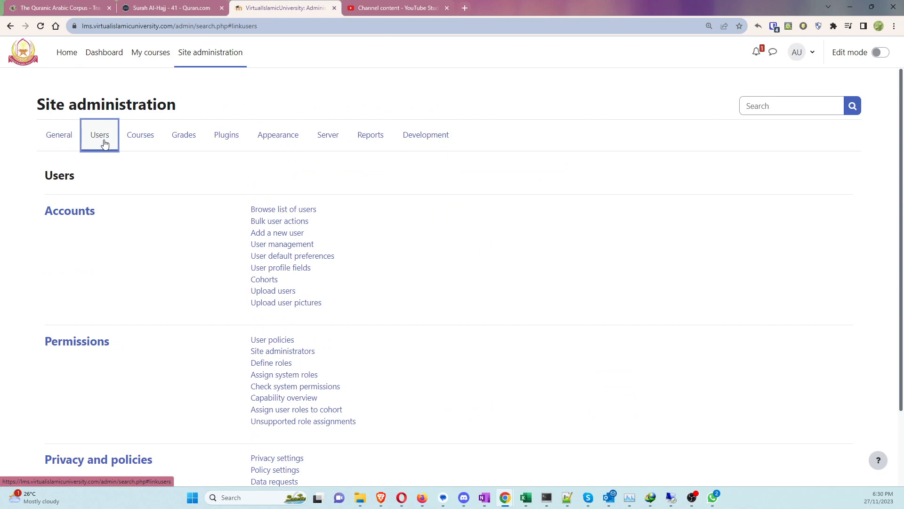
pyautogui.click(271, 238)
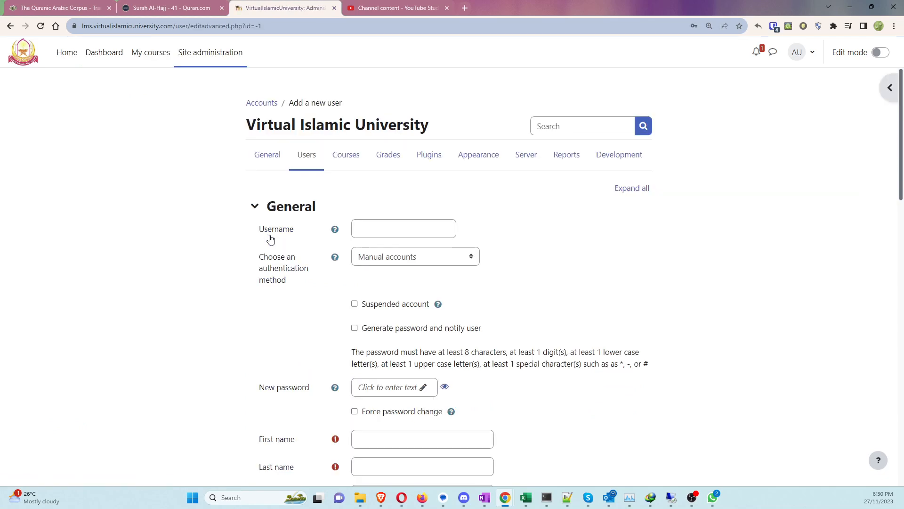
# Step: Set the username to 'test student 6' and enter a manual password
pyautogui.click(377, 228)
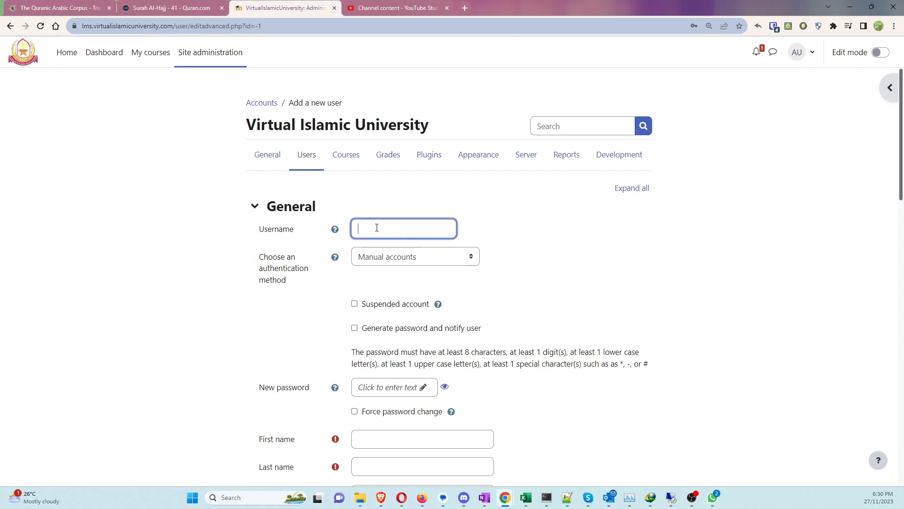
pyautogui.write('test studend 6')
pyautogui.moveTo(397, 231); pyautogui.dragTo(404, 231)
pyautogui.write('t6')
pyautogui.click(420, 334)
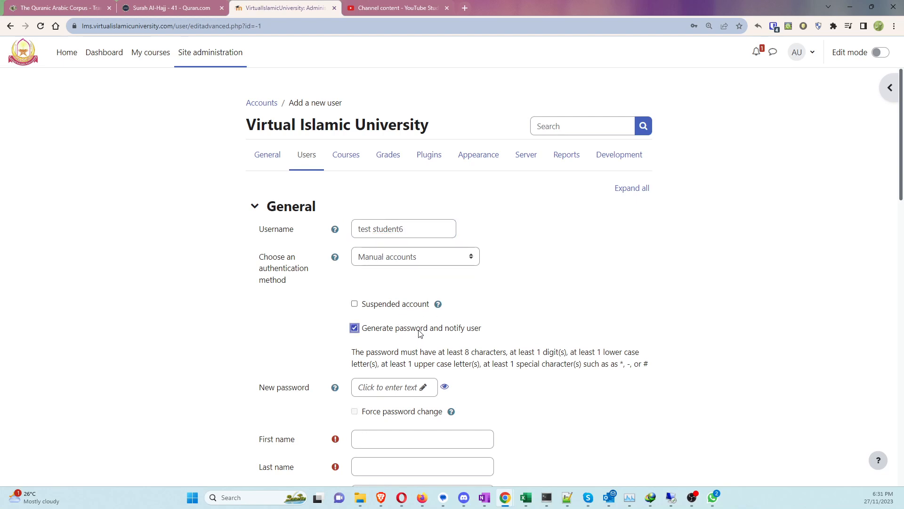
pyautogui.click(421, 334)
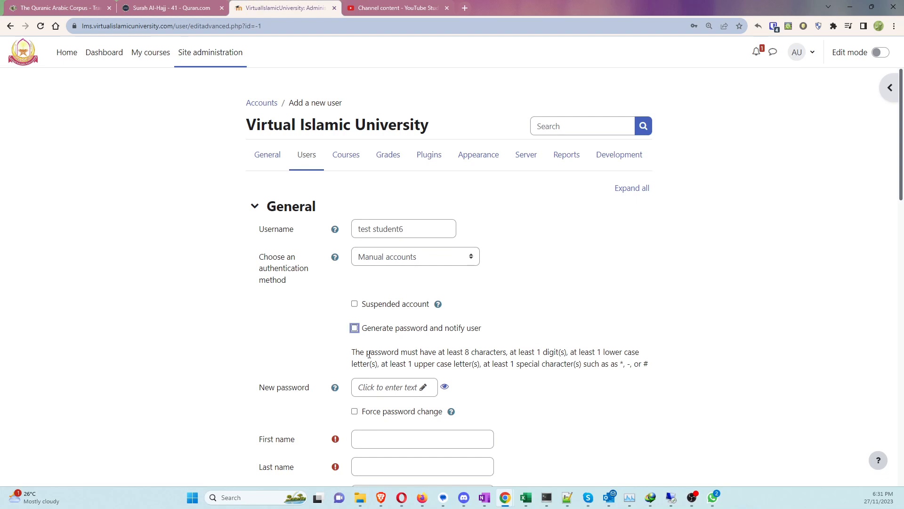
pyautogui.click(414, 386)
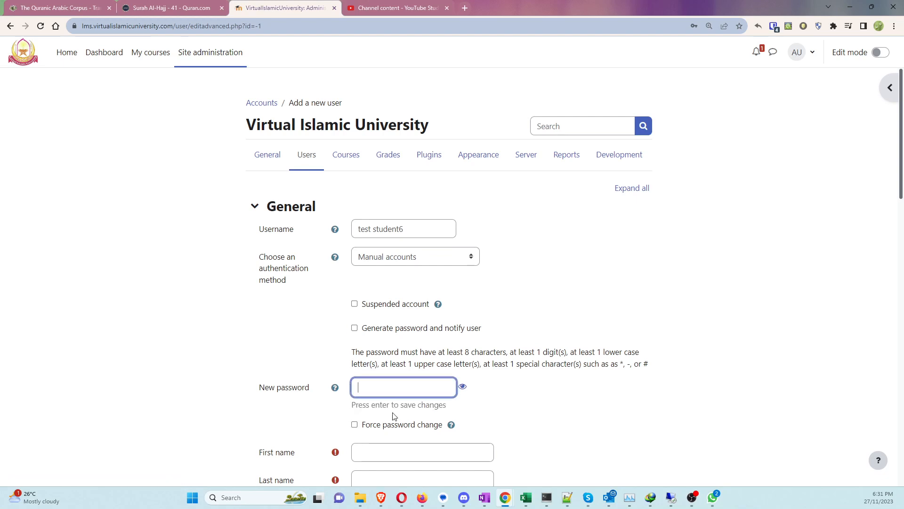
pyautogui.write('****************')
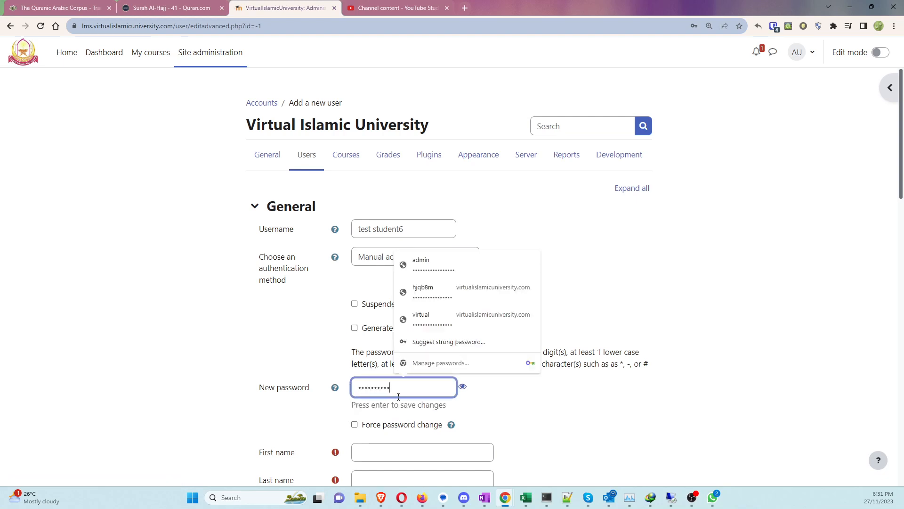
pyautogui.scroll(-2, 399, 396)
pyautogui.click(363, 358)
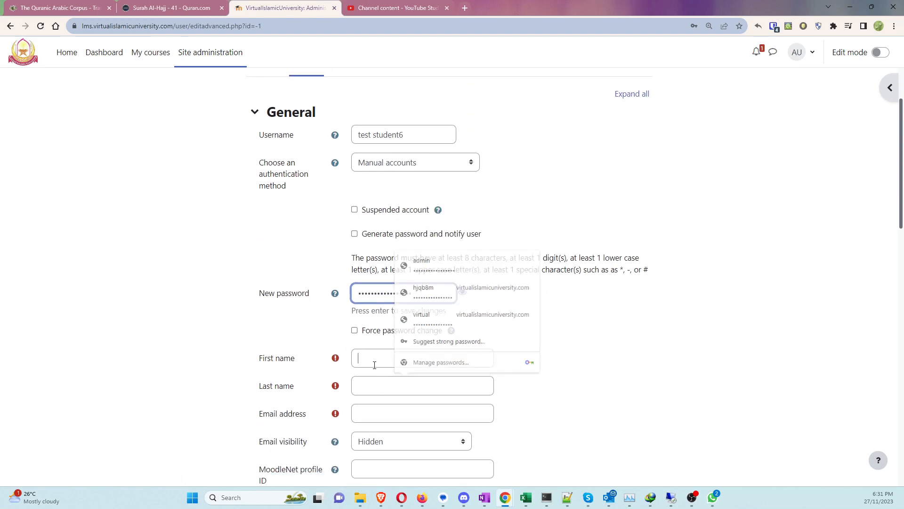
pyautogui.press('Tab')
# Step: Fill in first name test6 and last name student6
pyautogui.write('t')
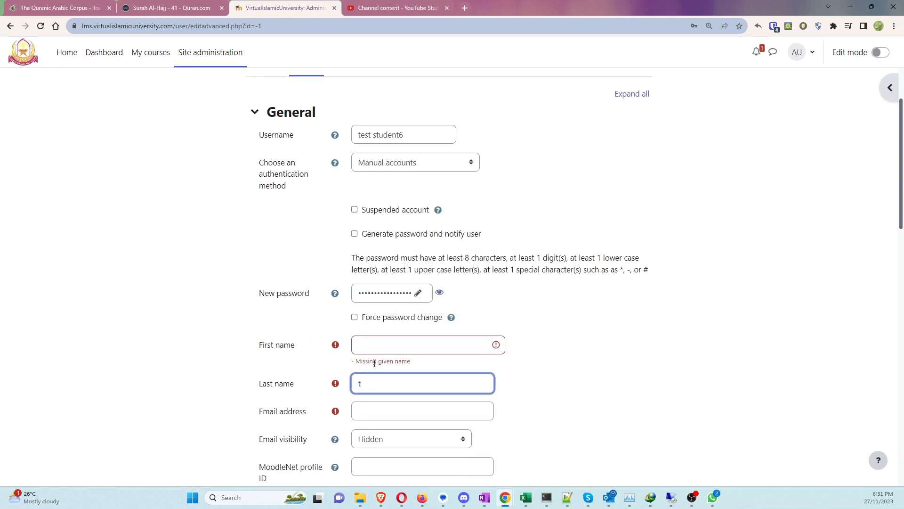
pyautogui.click(361, 343)
pyautogui.write('tes')
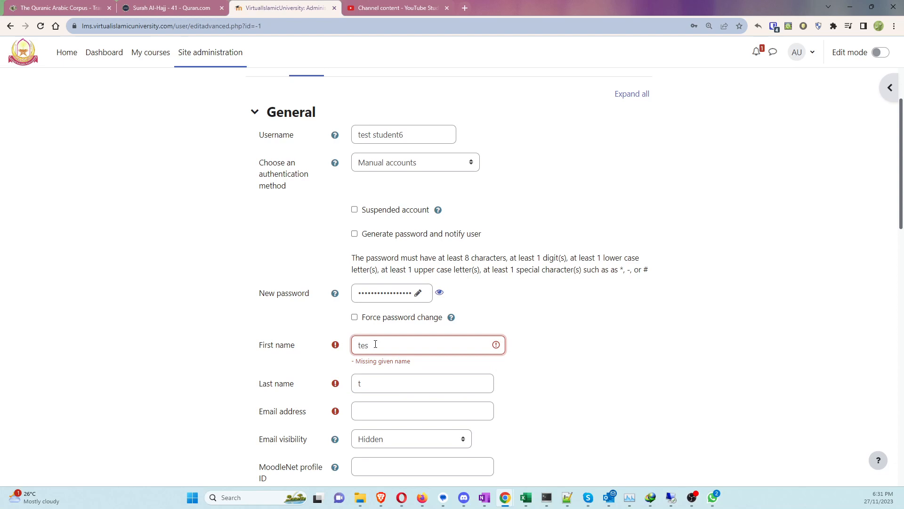
pyautogui.write('t4')
pyautogui.press('BackSpace')
pyautogui.write('7')
pyautogui.press('BackSpace')
pyautogui.write('6')
pyautogui.press('Tab')
pyautogui.write('dtudent 6')
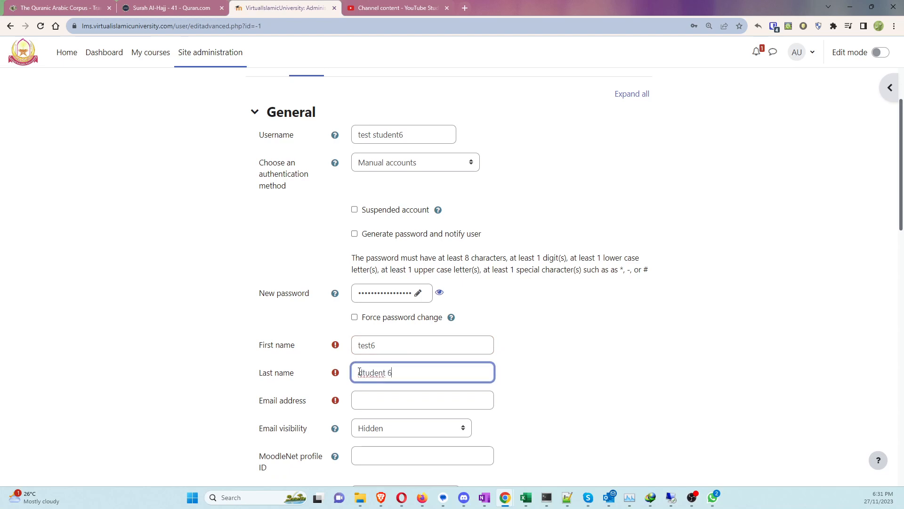
pyautogui.hotkey('ctrl', 'a')
pyautogui.write('student6')
# Step: Enter the new user's email address and keep its visibility Hidden
pyautogui.scroll(-1, 367, 392)
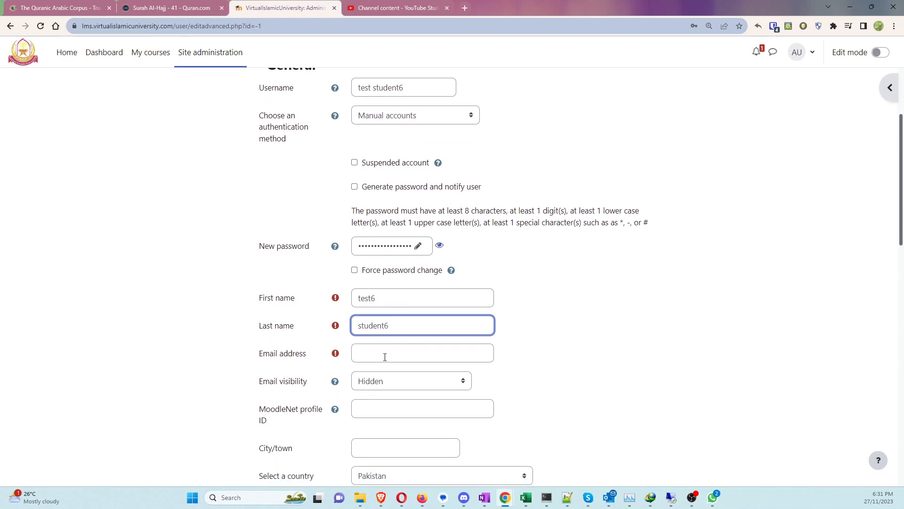
pyautogui.click(385, 354)
pyautogui.write('jhgjhg')
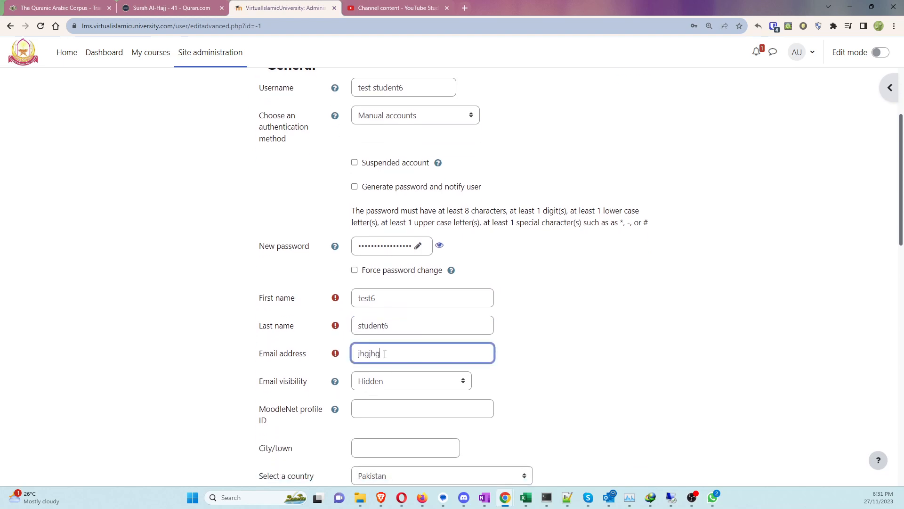
pyautogui.write('@kjhiuh.ddd')
pyautogui.click(396, 382)
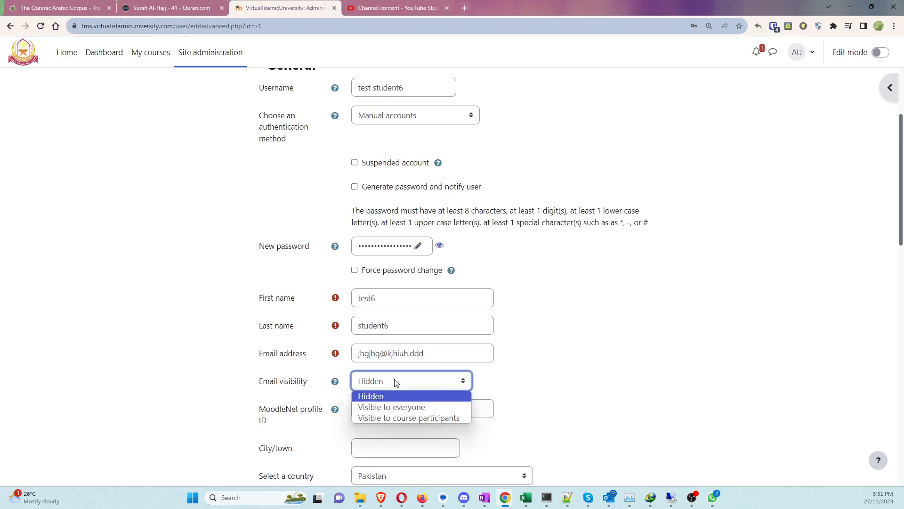
pyautogui.click(356, 381)
pyautogui.scroll(-2, 411, 386)
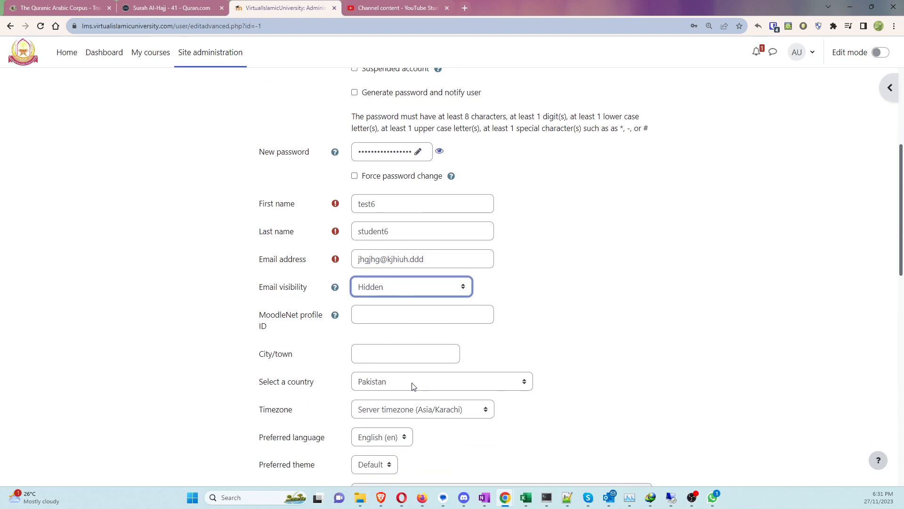
pyautogui.scroll(-4, 397, 344)
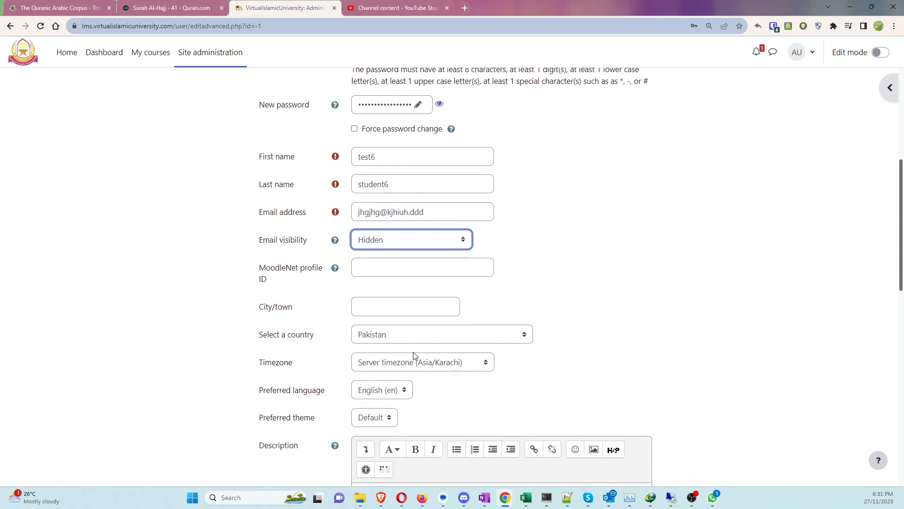
pyautogui.scroll(-4, 427, 367)
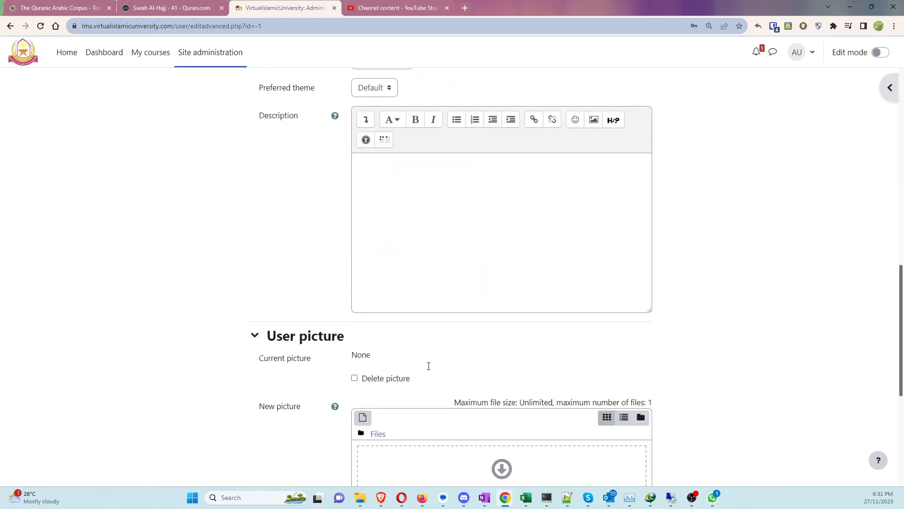
pyautogui.scroll(-3, 345, 349)
pyautogui.scroll(-2, 301, 351)
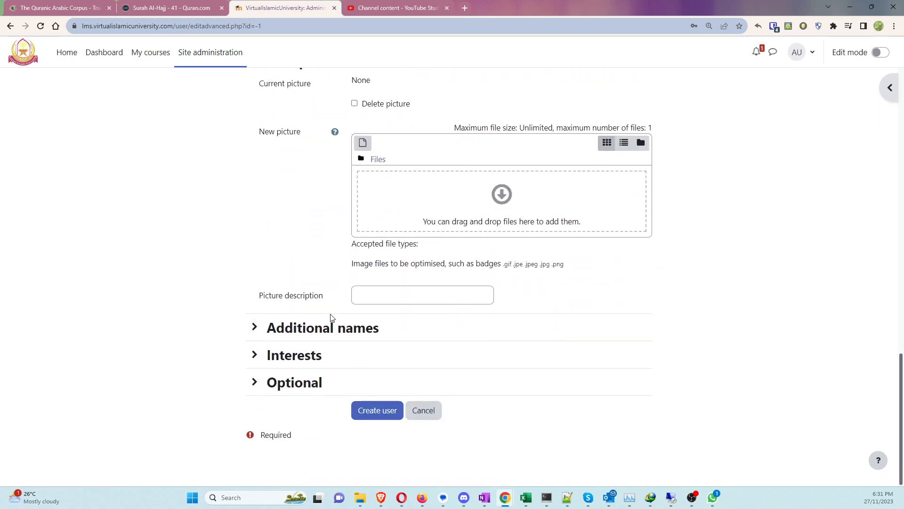
# Step: Remove the space from the username so it reads teststudent6, then resubmit the form
pyautogui.click(369, 409)
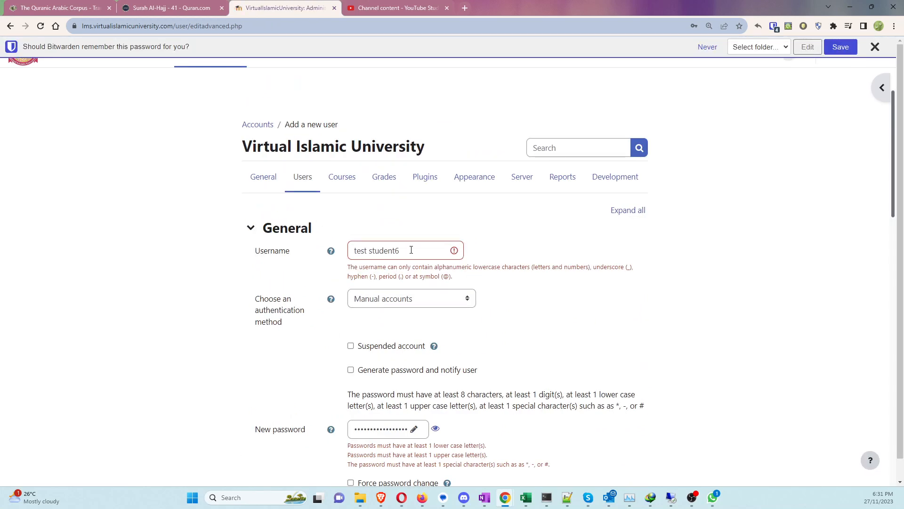
pyautogui.click(412, 250)
pyautogui.moveTo(369, 250); pyautogui.dragTo(375, 250)
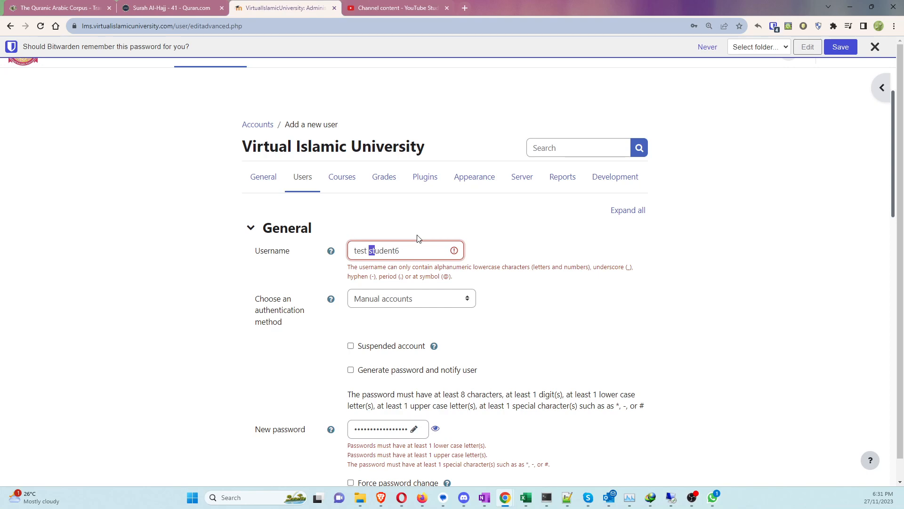
pyautogui.press('BackSpace')
pyautogui.scroll(-20, 417, 238)
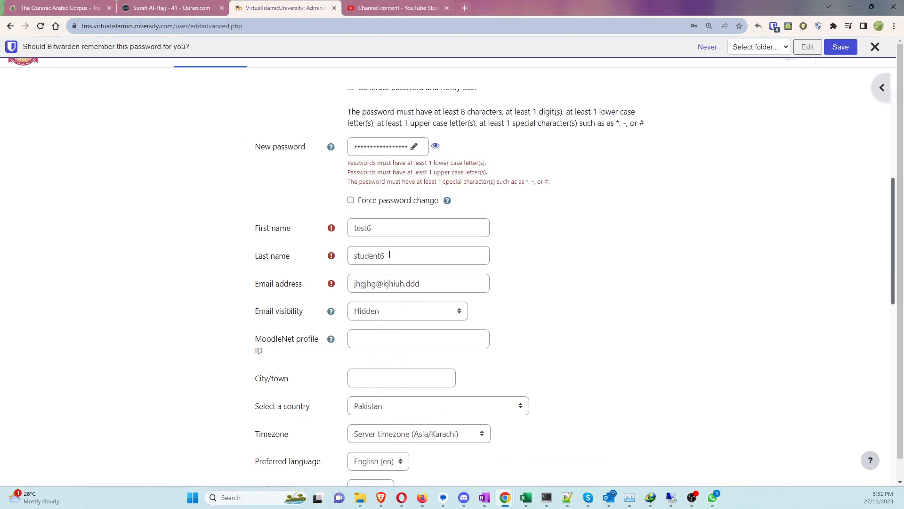
pyautogui.click(348, 432)
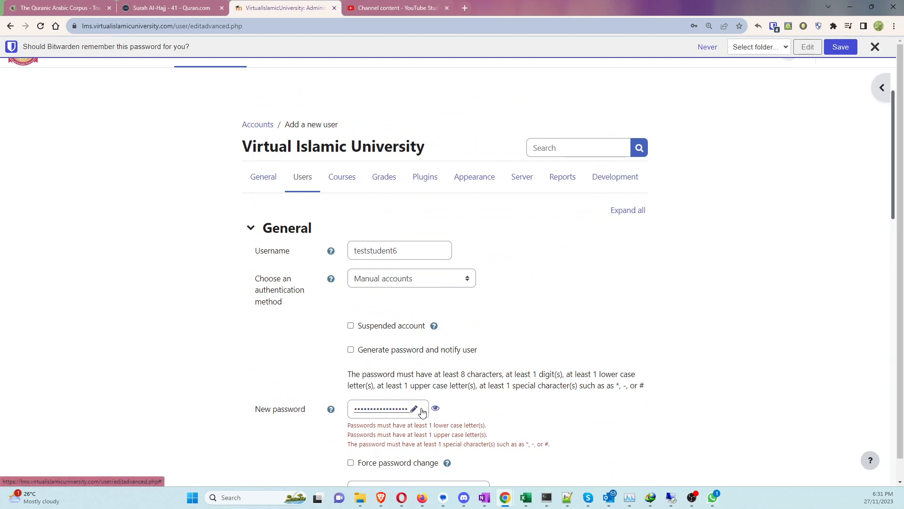
# Step: Replace the password with a stronger one that meets the site's rules and create the user
pyautogui.click(382, 408)
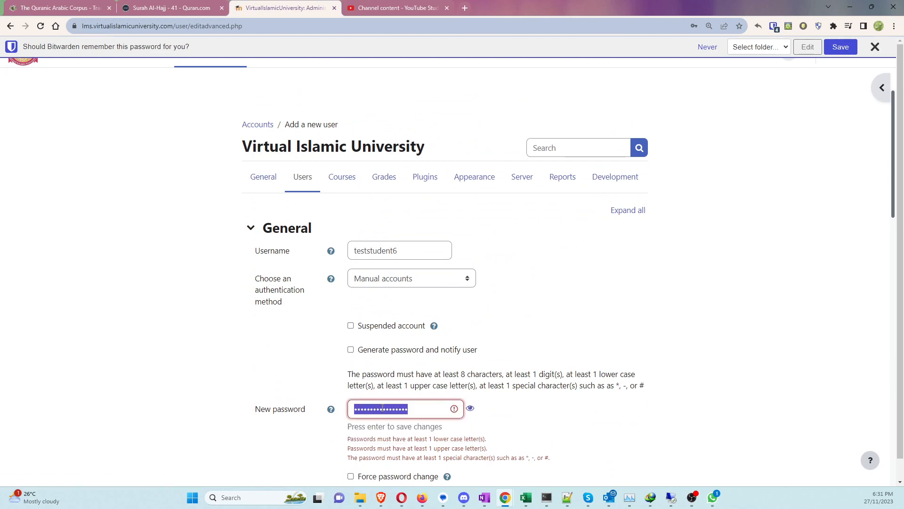
pyautogui.press('BackSpace')
pyautogui.write('••••')
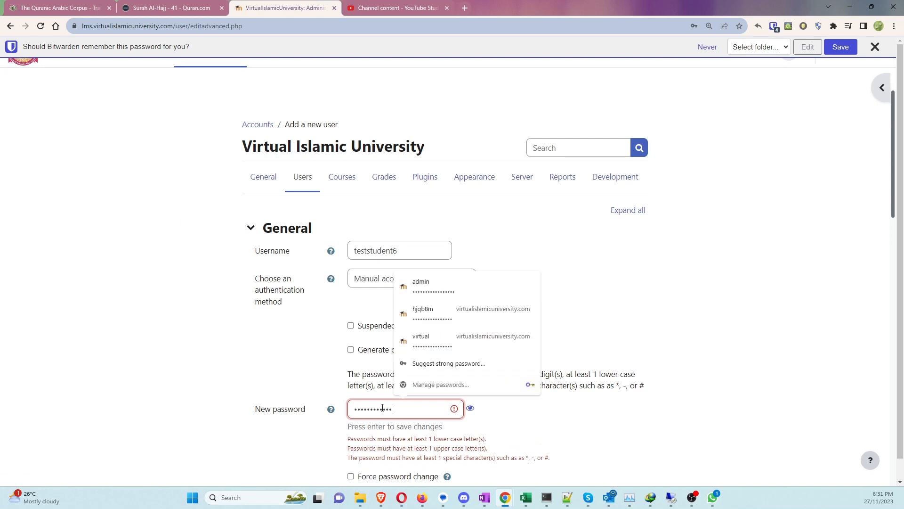
pyautogui.write('•••')
pyautogui.click(190, 324)
pyautogui.scroll(-15, 237, 343)
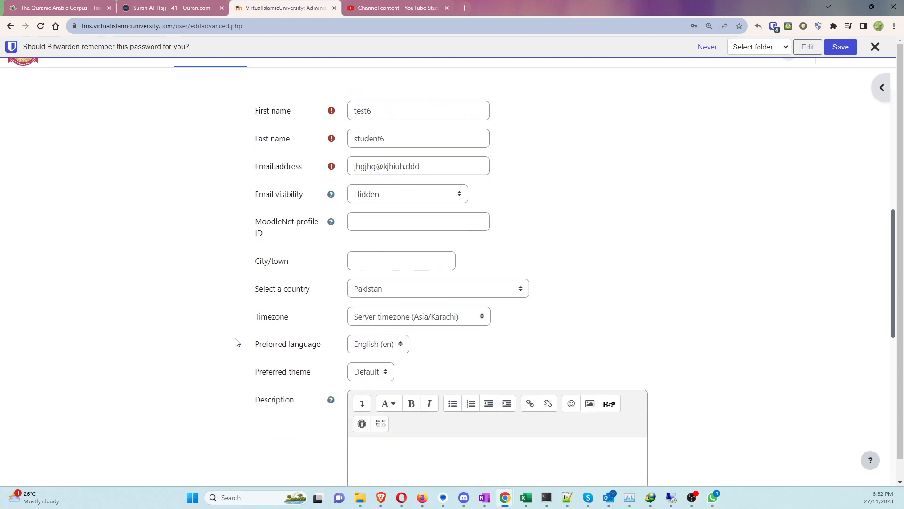
pyautogui.click(389, 440)
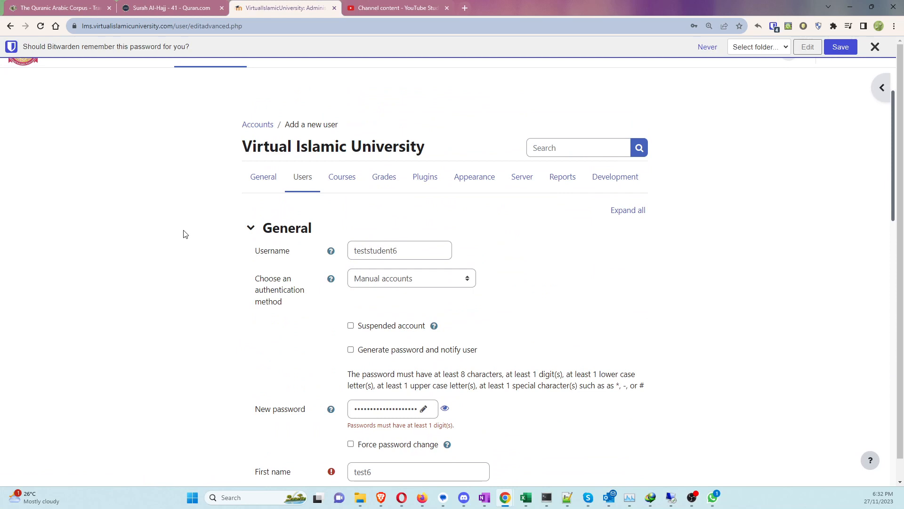
pyautogui.scroll(-12, 470, 349)
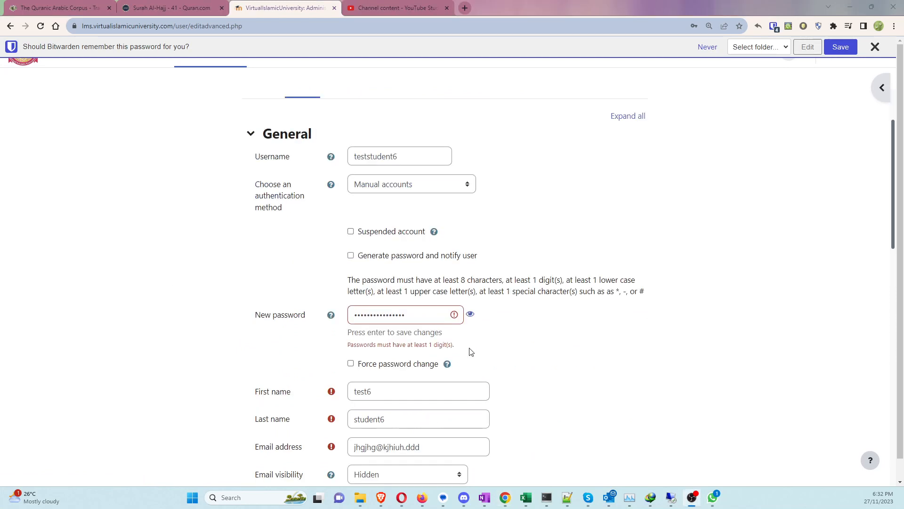
pyautogui.scroll(-6, 370, 300)
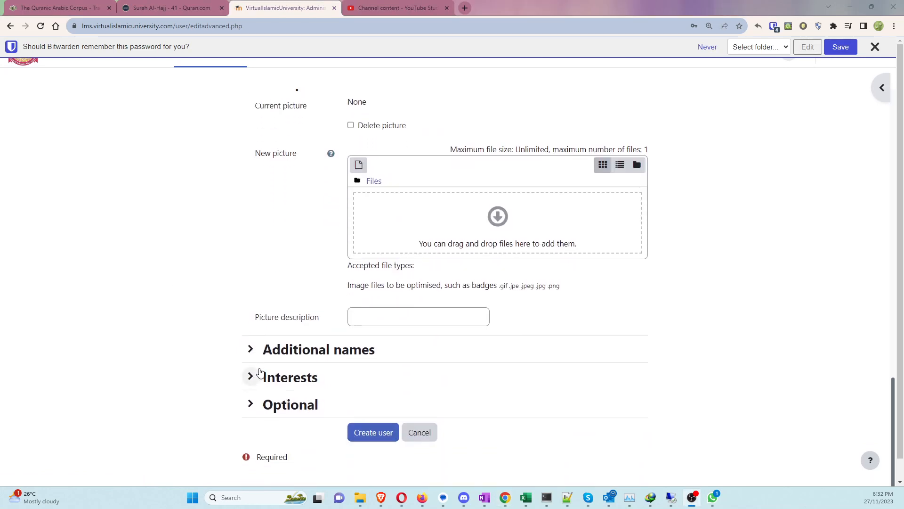
pyautogui.click(360, 431)
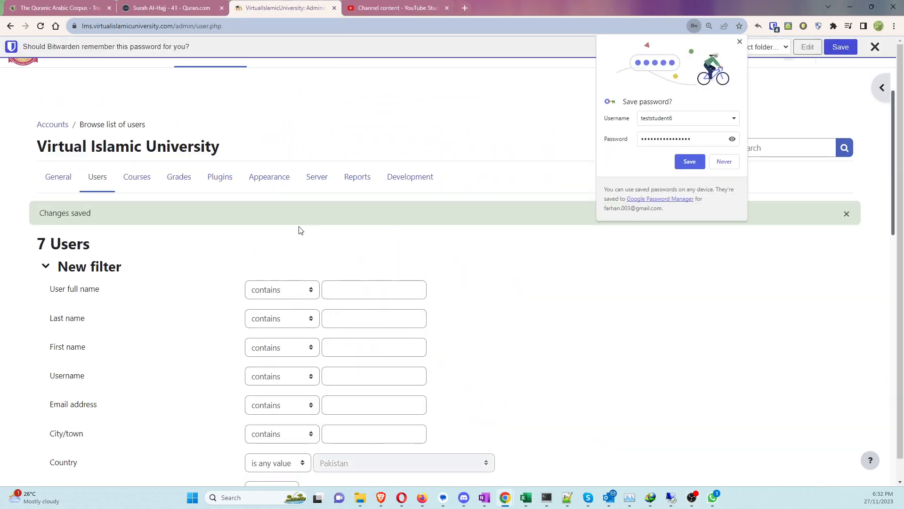
# Step: Save the teststudent6 login in Chrome and scroll the users list to check the new account
pyautogui.click(688, 167)
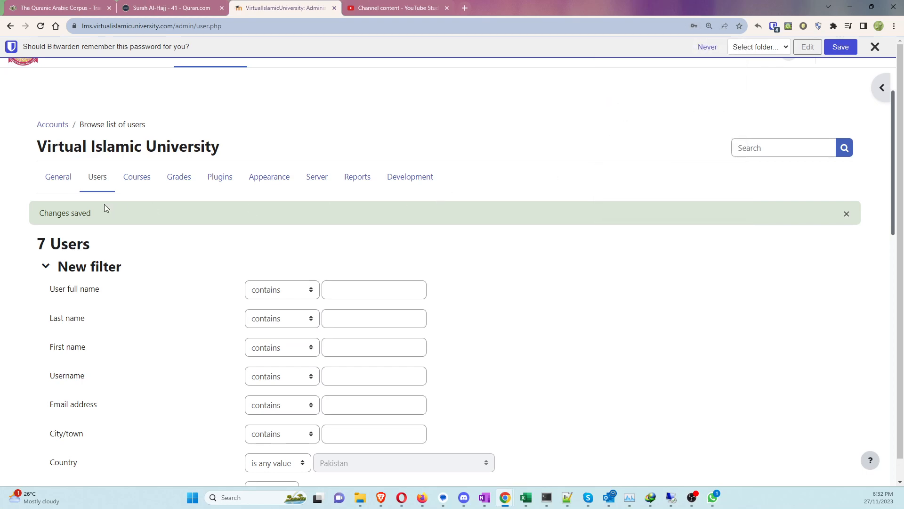
pyautogui.scroll(-15, 487, 270)
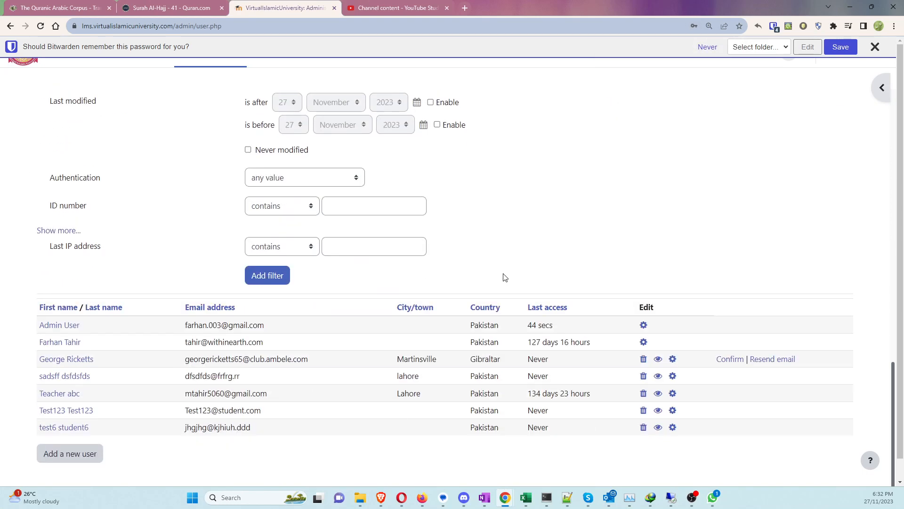
pyautogui.scroll(15, 504, 277)
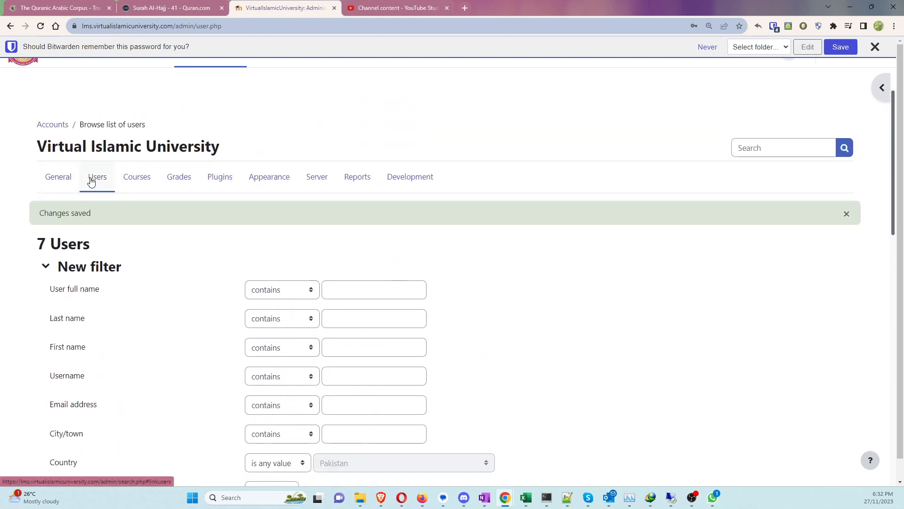
pyautogui.scroll(-15, 179, 278)
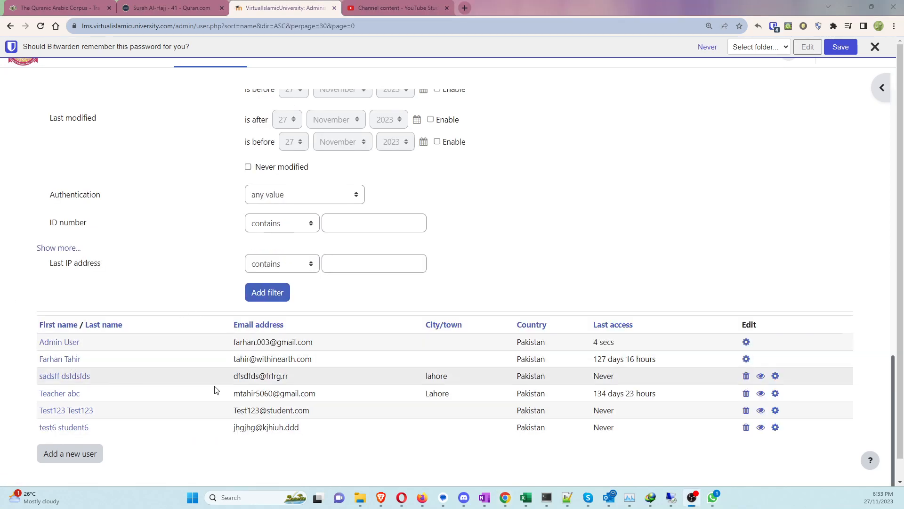
pyautogui.scroll(1, 235, 269)
pyautogui.scroll(13, 194, 297)
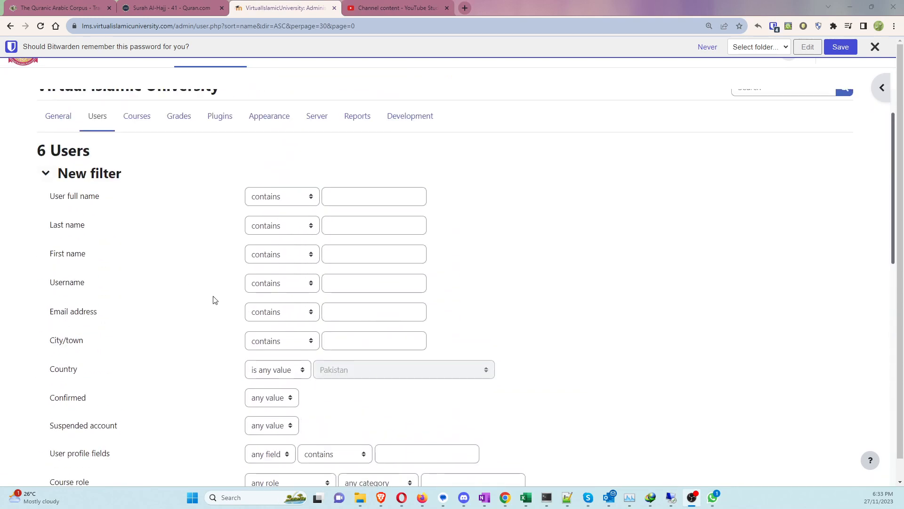
# Step: Revisit Site administration > Users > Browse list of users, then go to My courses
pyautogui.click(97, 118)
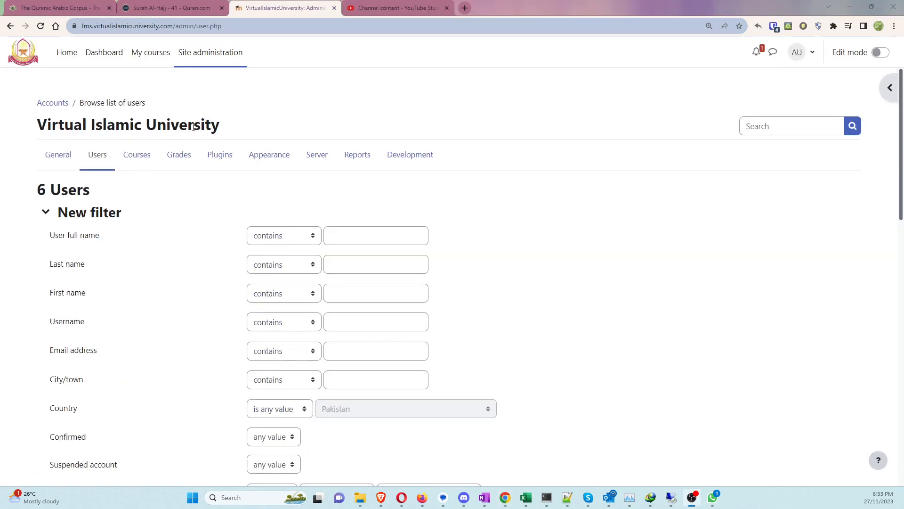
pyautogui.click(104, 162)
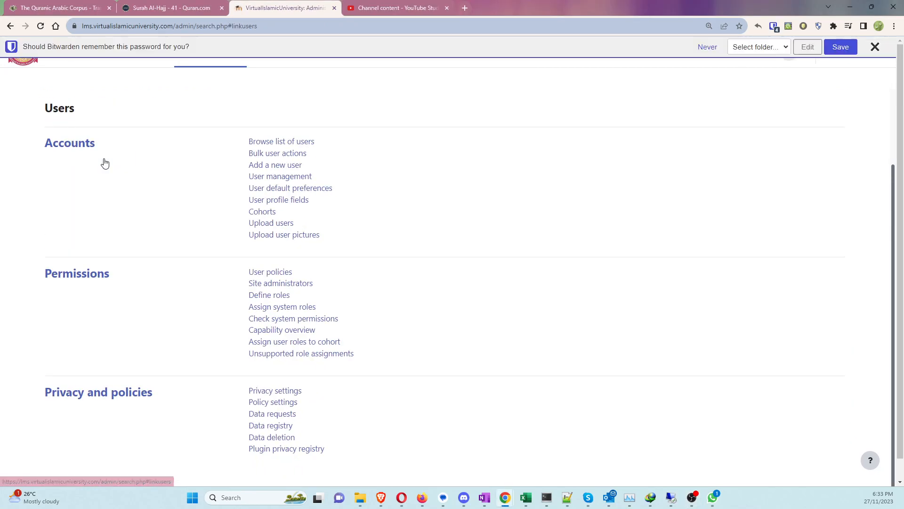
pyautogui.click(874, 47)
pyautogui.click(197, 57)
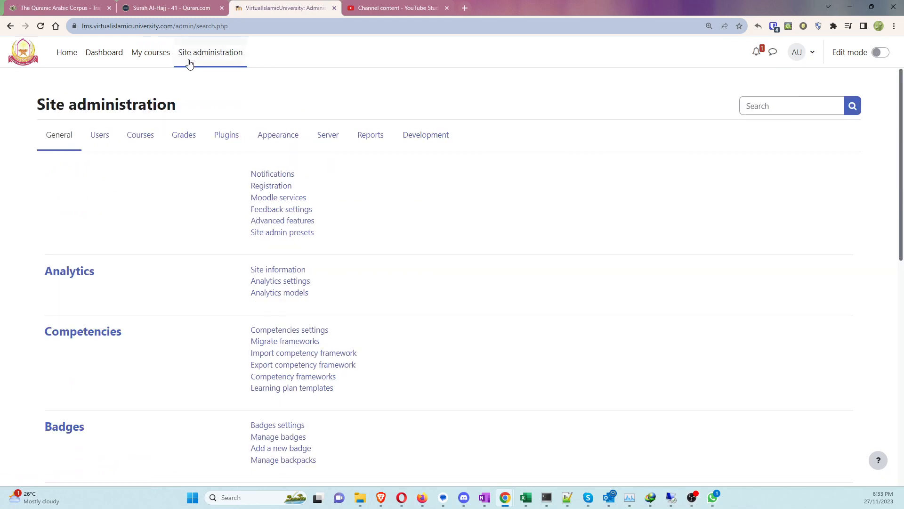
pyautogui.click(92, 142)
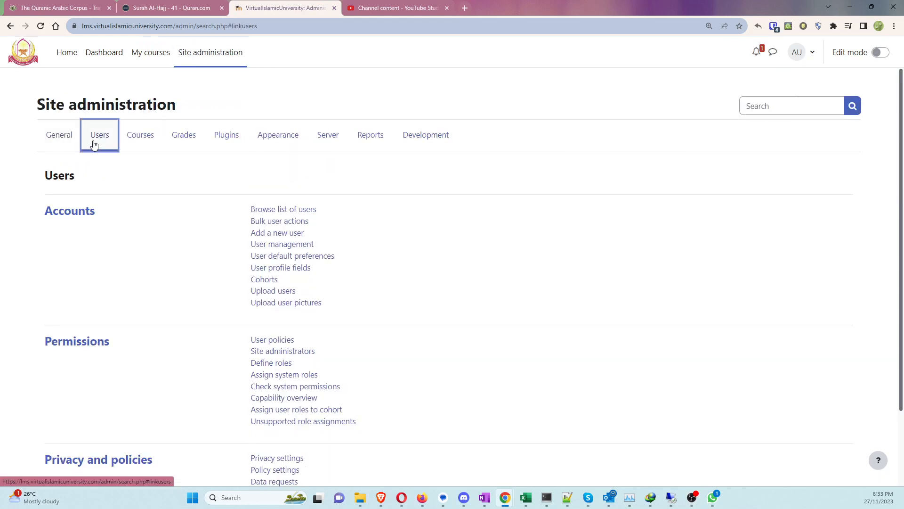
pyautogui.click(288, 211)
pyautogui.scroll(-15, 223, 234)
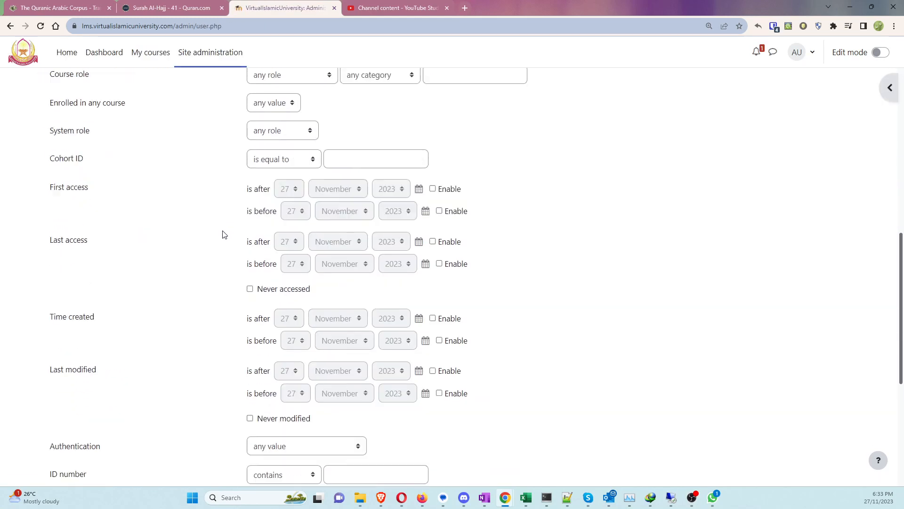
pyautogui.scroll(10, 132, 379)
pyautogui.scroll(5, 144, 375)
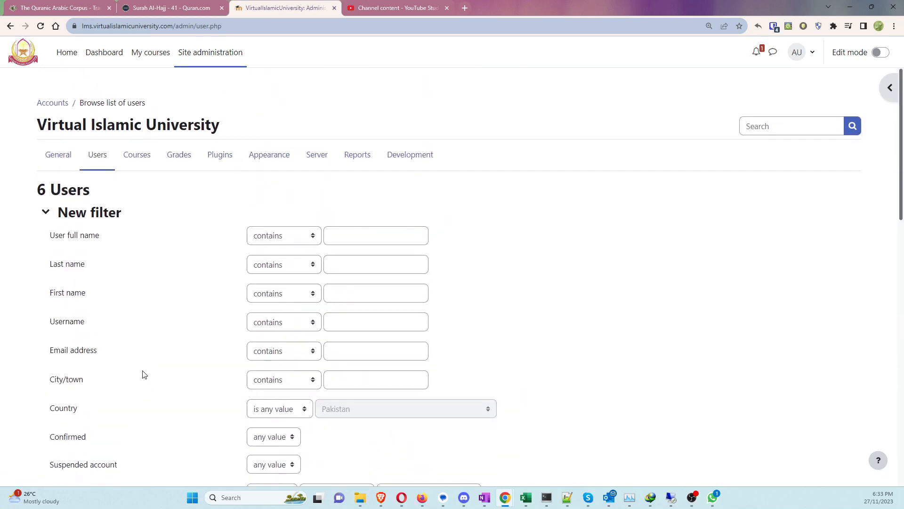
pyautogui.click(150, 53)
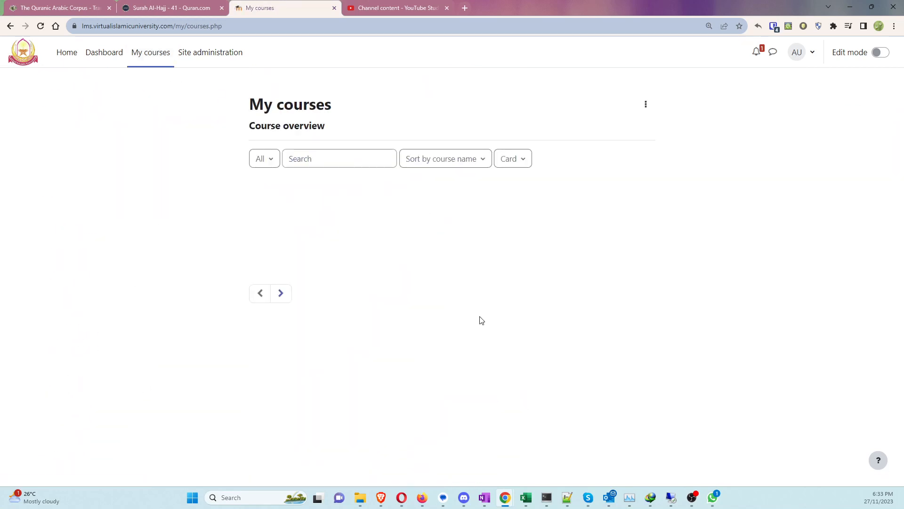
# Step: Enrol the new test student in test2 as a Student through Participants > Enrol users
pyautogui.click(398, 373)
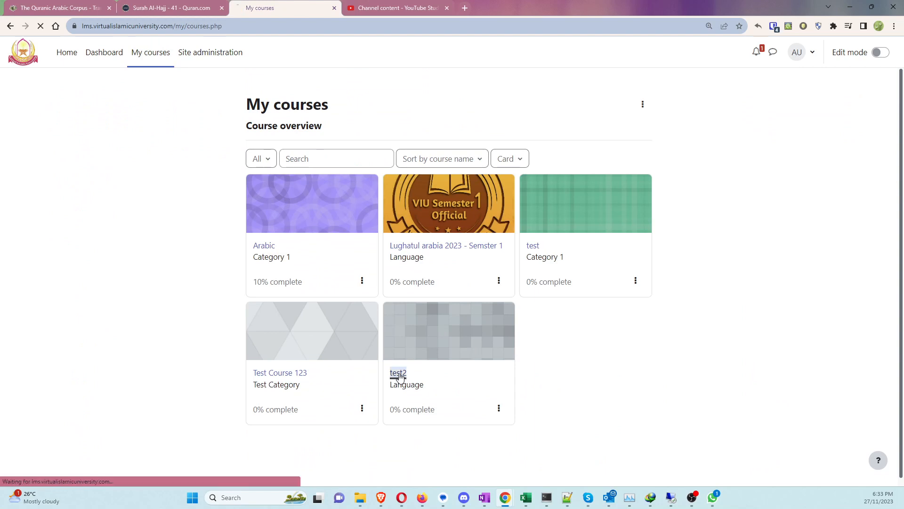
pyautogui.click(417, 142)
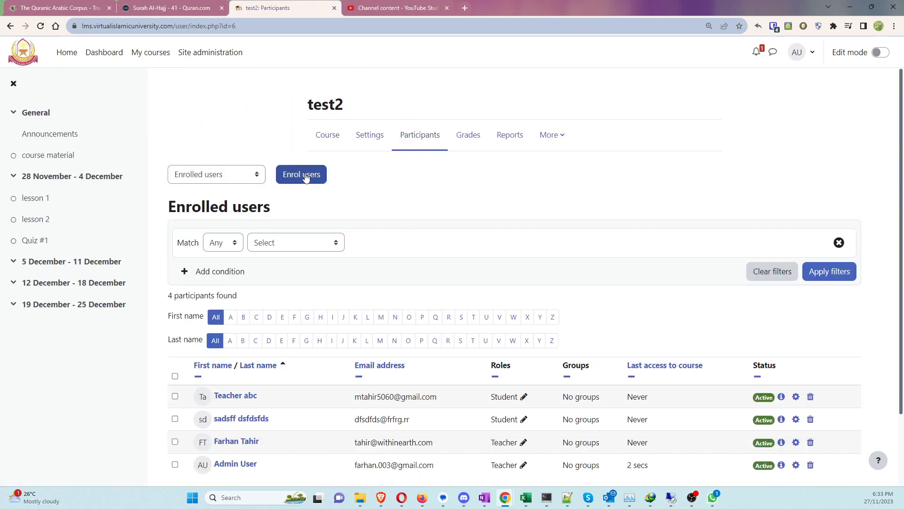
pyautogui.click(305, 175)
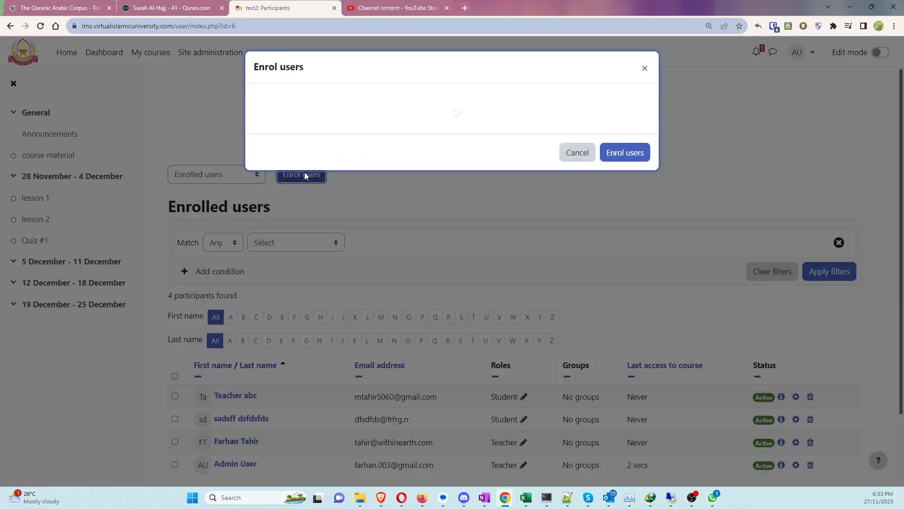
pyautogui.click(452, 145)
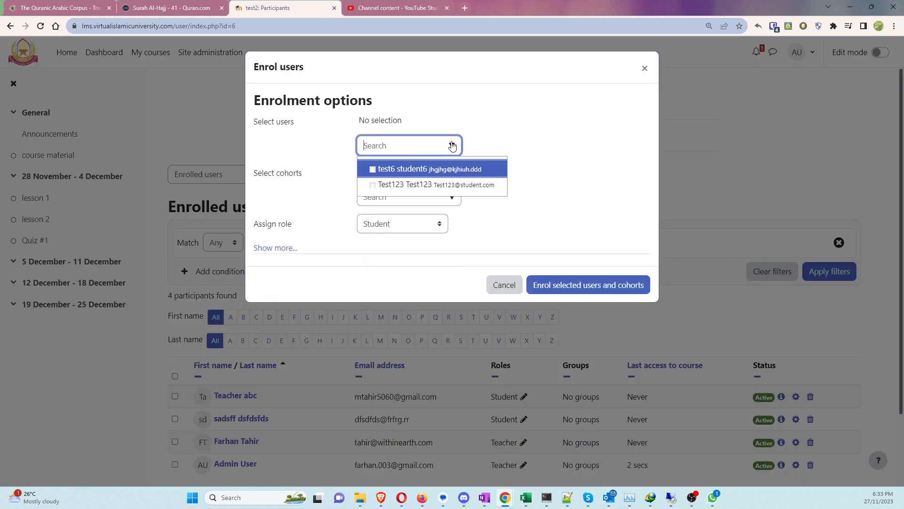
pyautogui.click(414, 168)
pyautogui.click(522, 140)
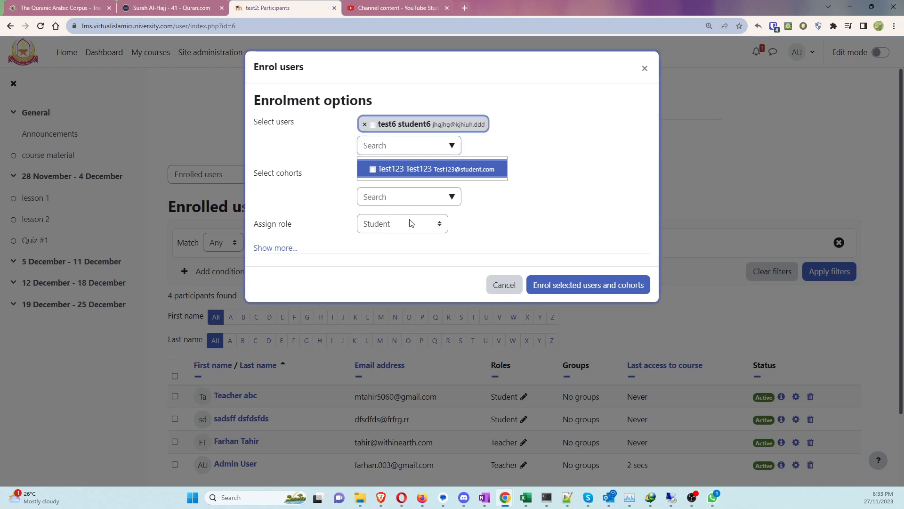
pyautogui.click(565, 285)
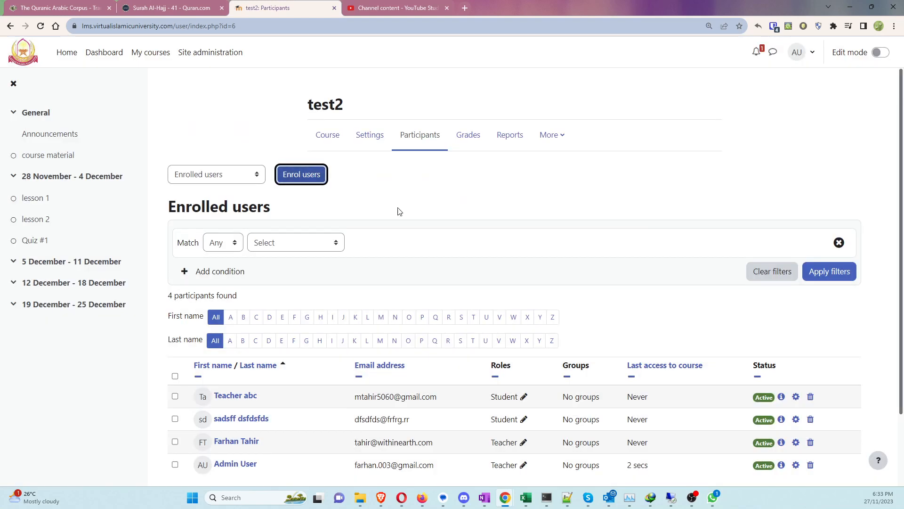
pyautogui.scroll(-1, 461, 245)
pyautogui.scroll(-1, 461, 245)
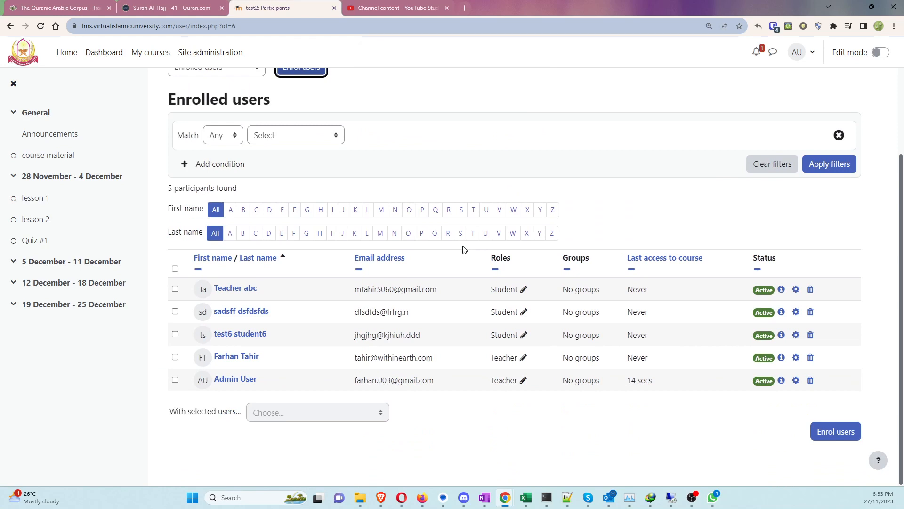
pyautogui.scroll(2, 464, 250)
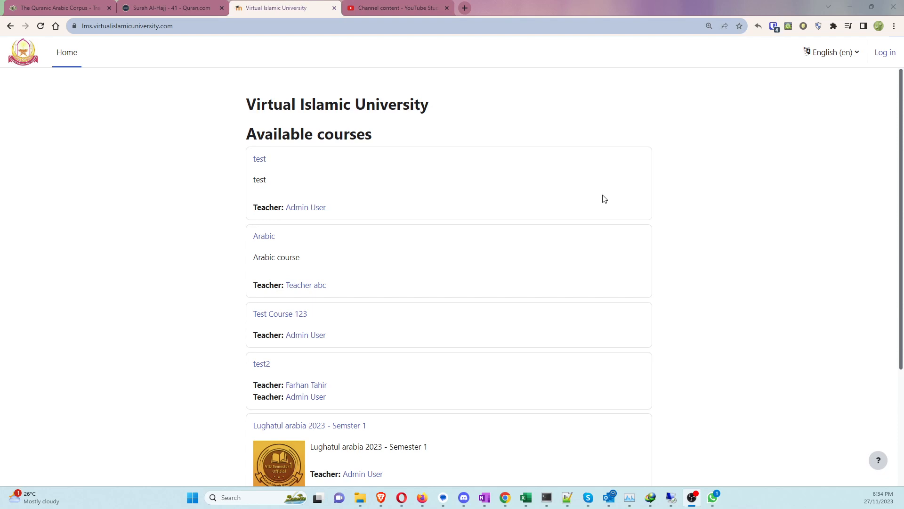
# Step: Log in to Moodle as the new test student
pyautogui.click(885, 52)
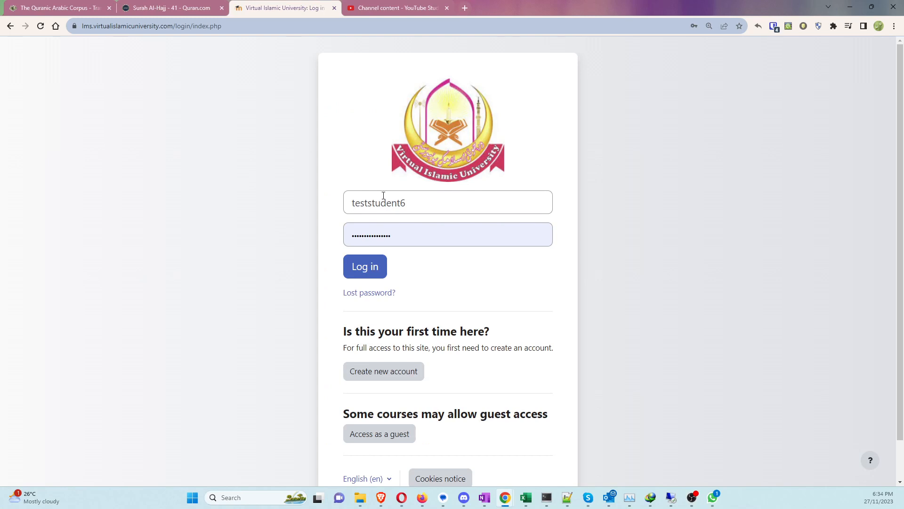
pyautogui.click(407, 240)
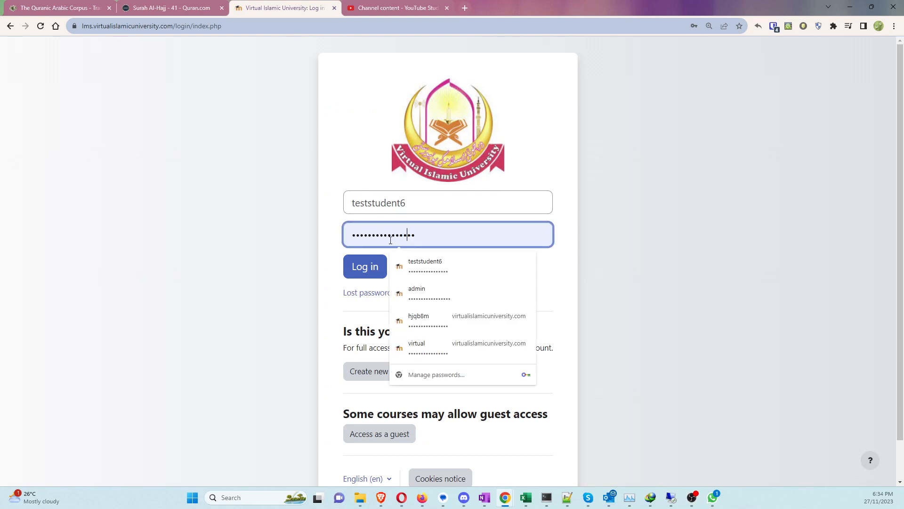
pyautogui.click(363, 269)
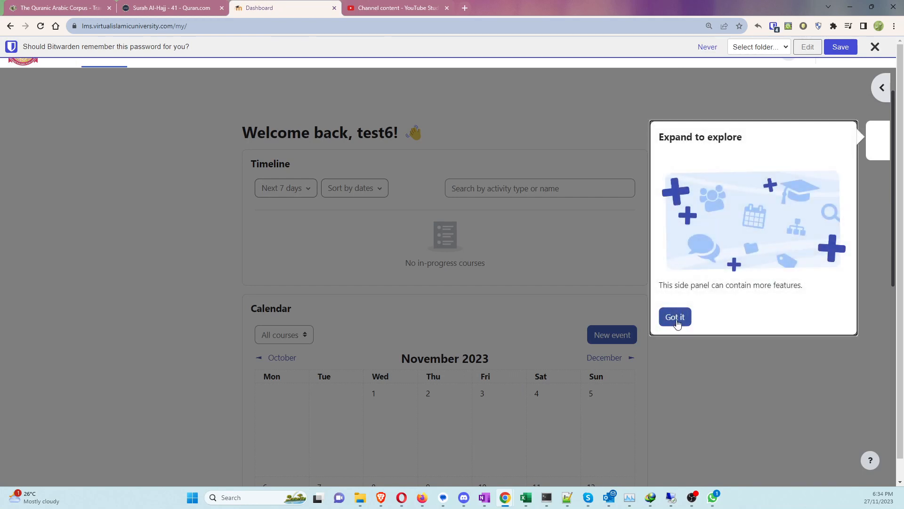
# Step: Dismiss the welcome tour, block drawer and Bitwarden save-password bar, then browse the Dashboard
pyautogui.click(677, 323)
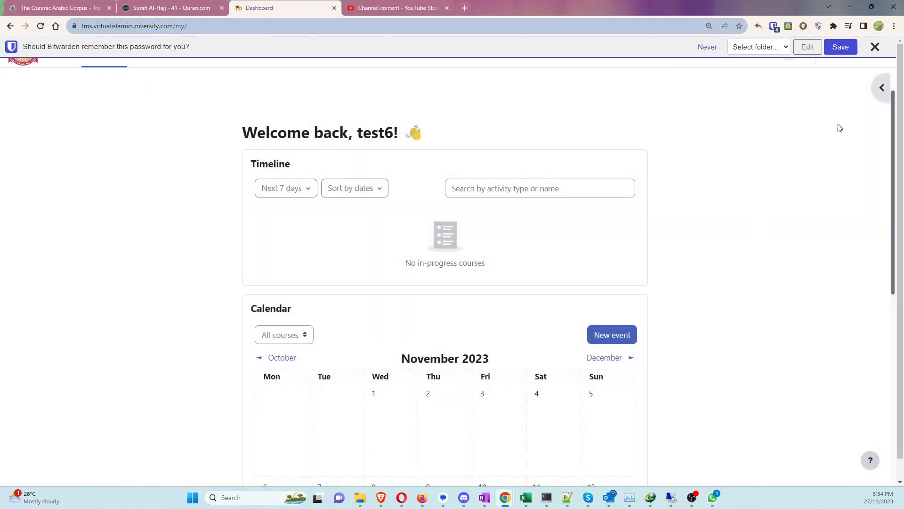
pyautogui.click(882, 88)
pyautogui.click(882, 84)
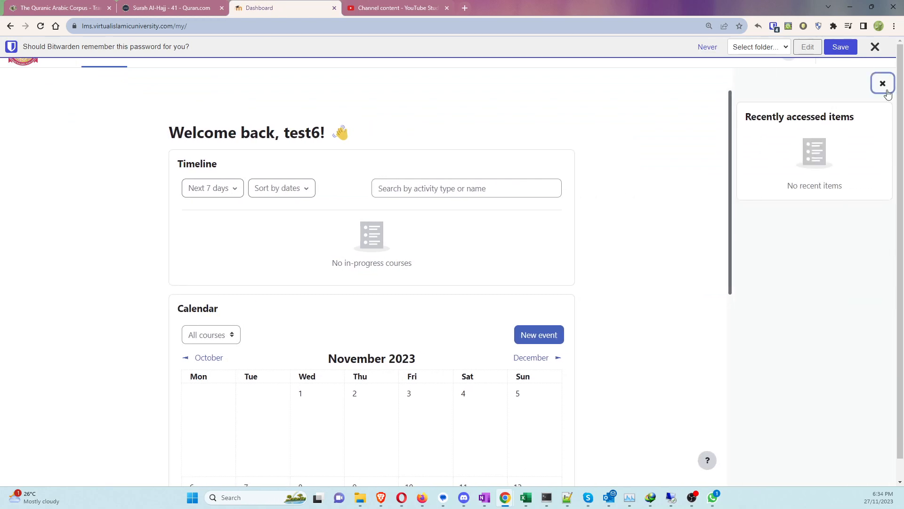
pyautogui.click(874, 46)
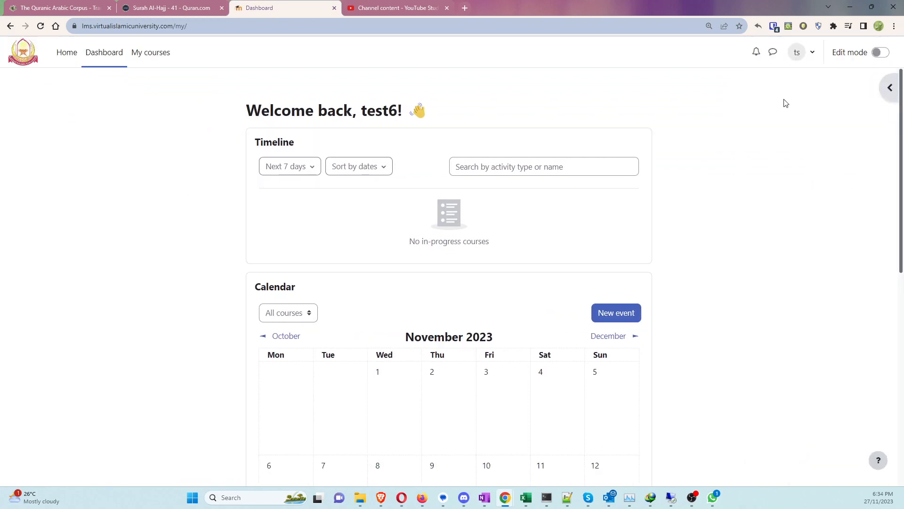
pyautogui.scroll(-4, 169, 211)
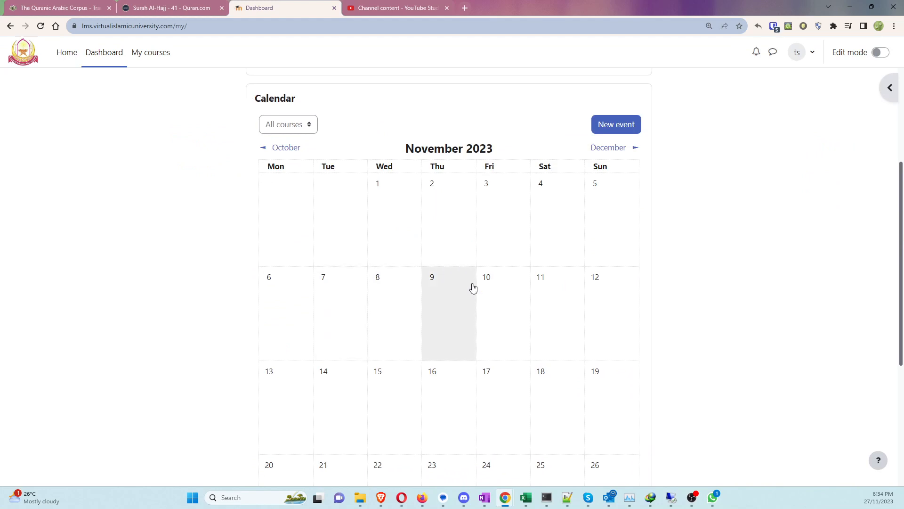
pyautogui.scroll(-5, 476, 294)
pyautogui.scroll(8, 480, 303)
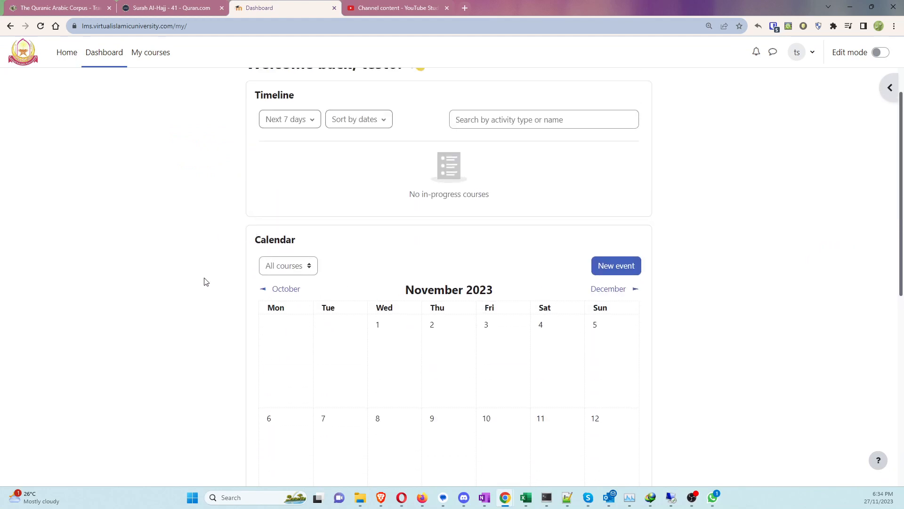
pyautogui.scroll(-4, 208, 271)
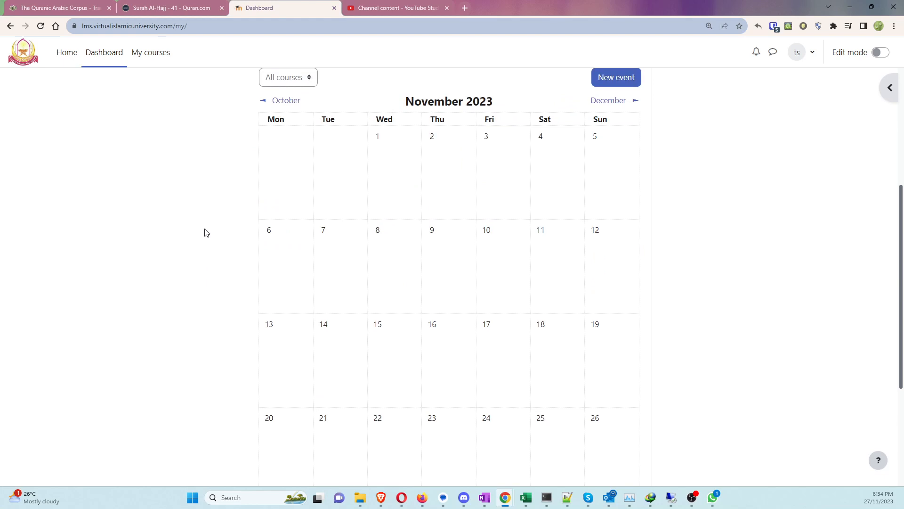
pyautogui.scroll(-4, 204, 232)
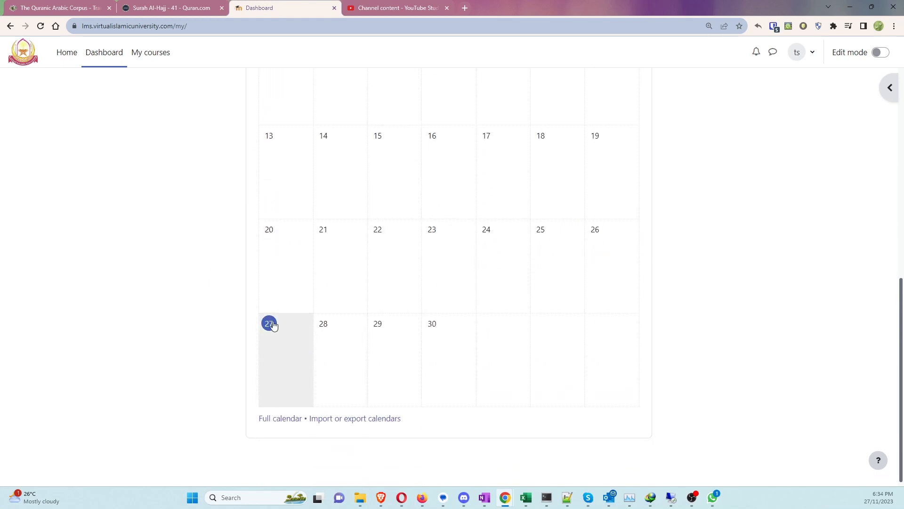
pyautogui.scroll(8, 379, 332)
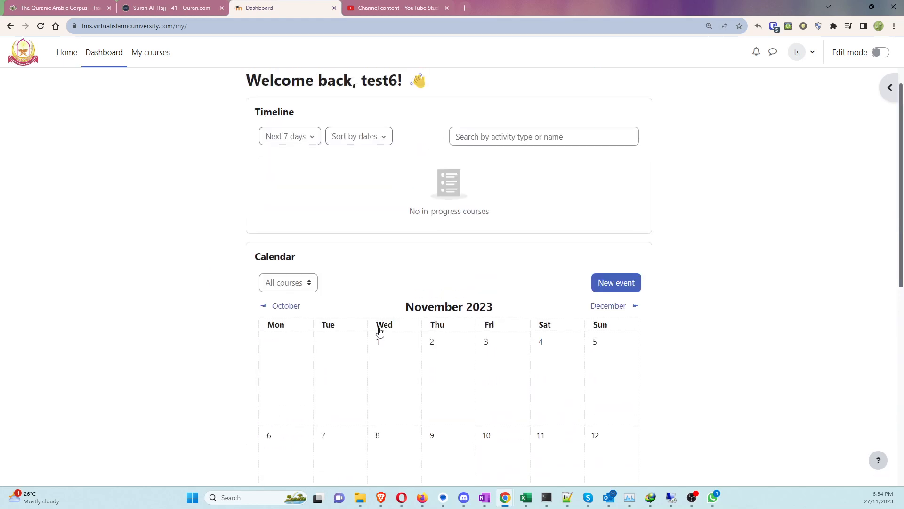
# Step: Open test2 from My courses, dismiss its tour, view the course material, and return
pyautogui.click(149, 51)
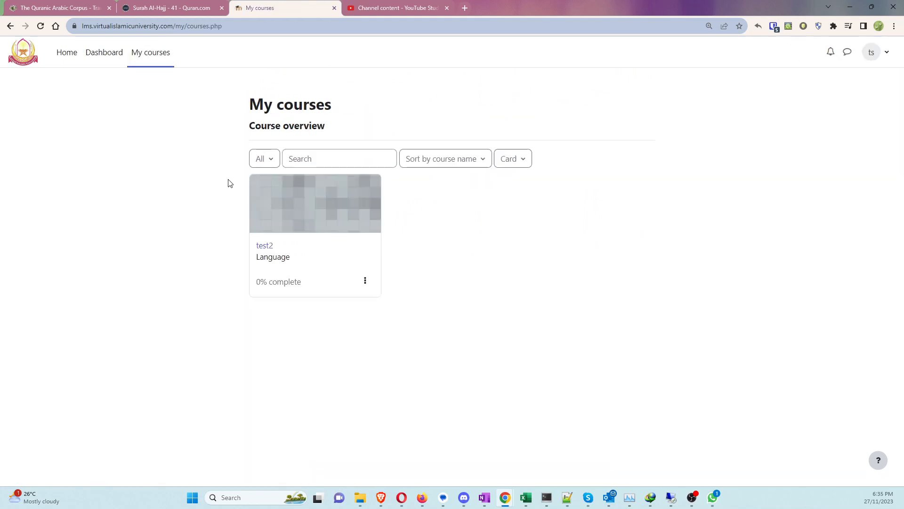
pyautogui.click(268, 246)
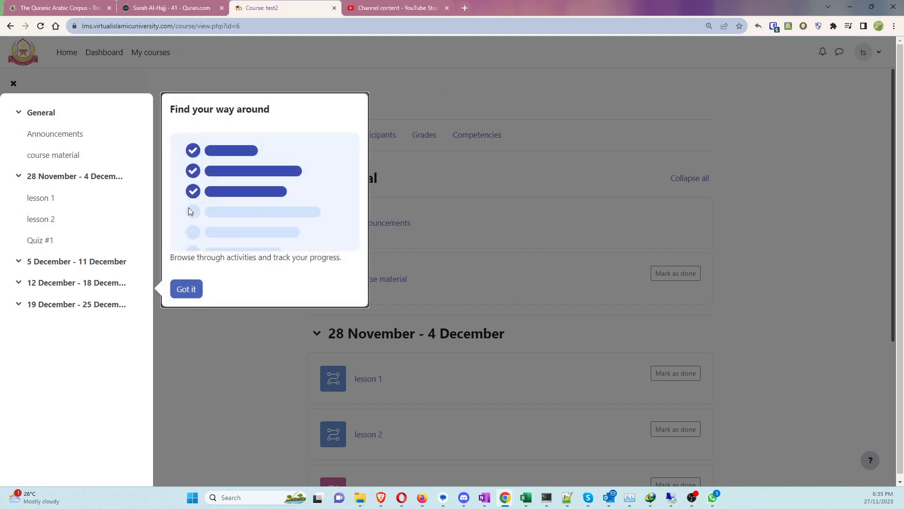
pyautogui.click(186, 289)
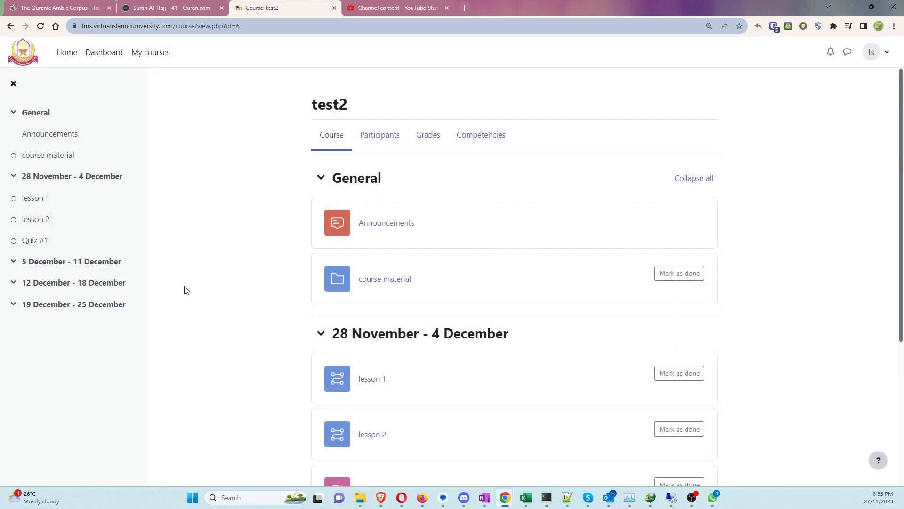
pyautogui.click(386, 280)
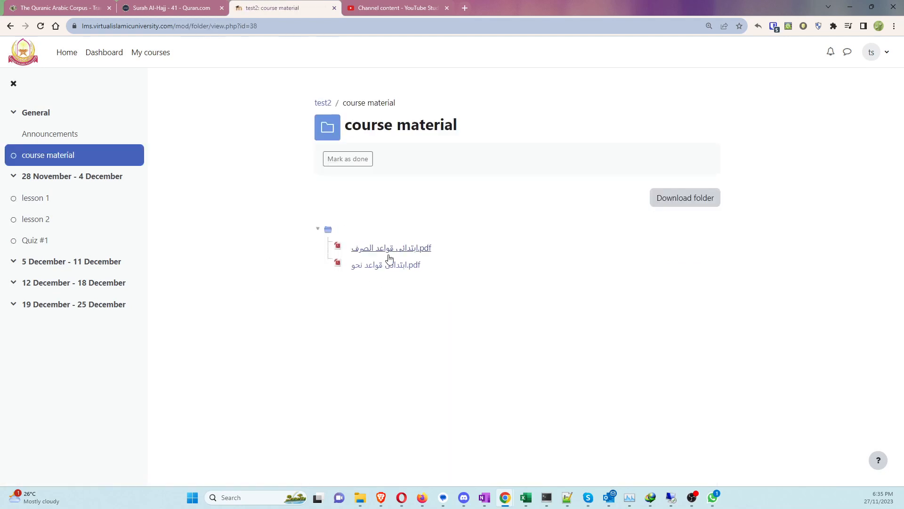
pyautogui.click(10, 26)
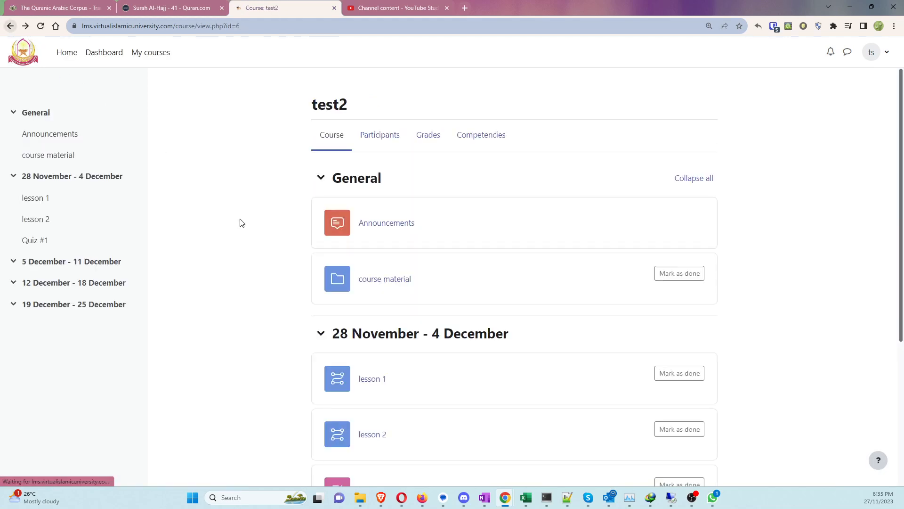
pyautogui.scroll(-2, 276, 263)
pyautogui.scroll(-1, 276, 264)
# Step: Open lesson 1 of test2 and mark it as done
pyautogui.click(367, 240)
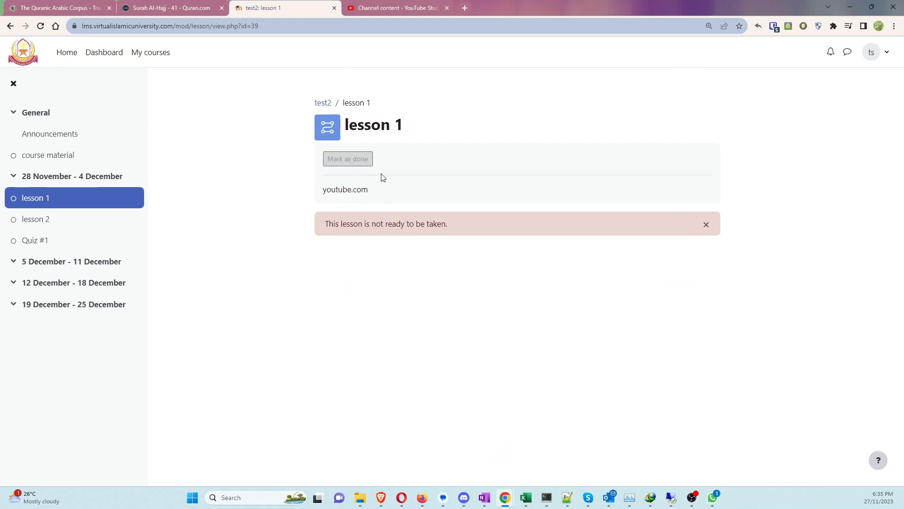
pyautogui.moveTo(323, 195); pyautogui.dragTo(399, 200)
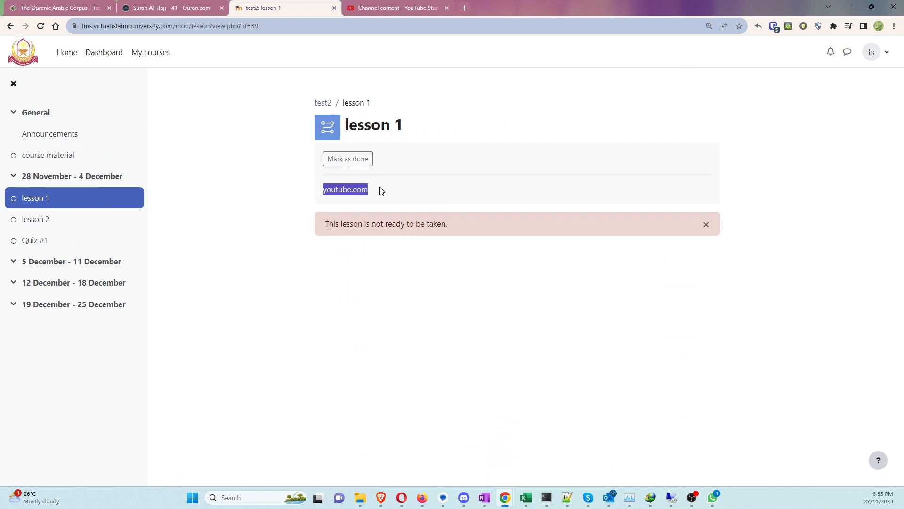
pyautogui.click(350, 163)
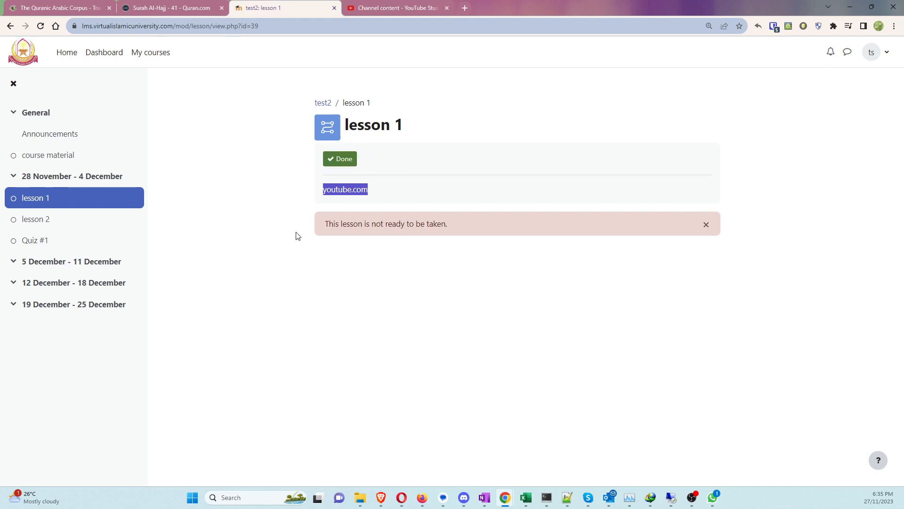
# Step: Open lesson 2 from the course index and mark it as done
pyautogui.click(32, 219)
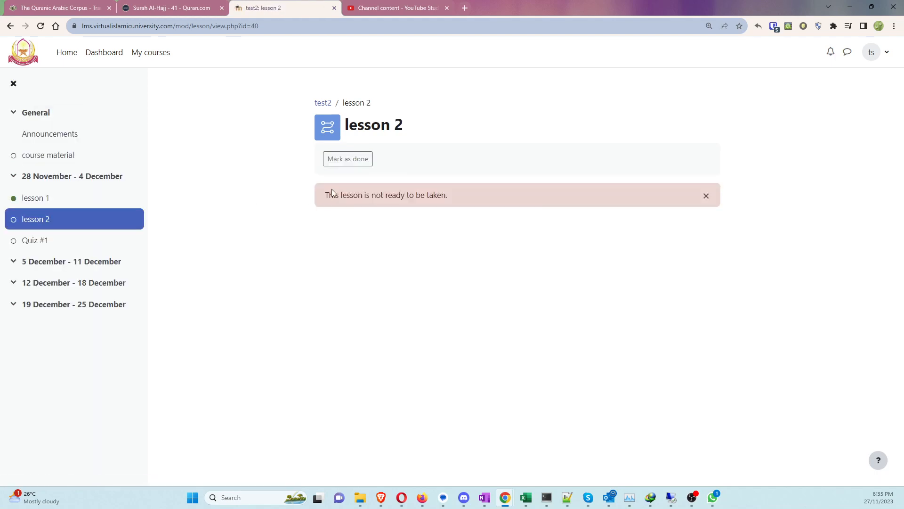
pyautogui.click(342, 163)
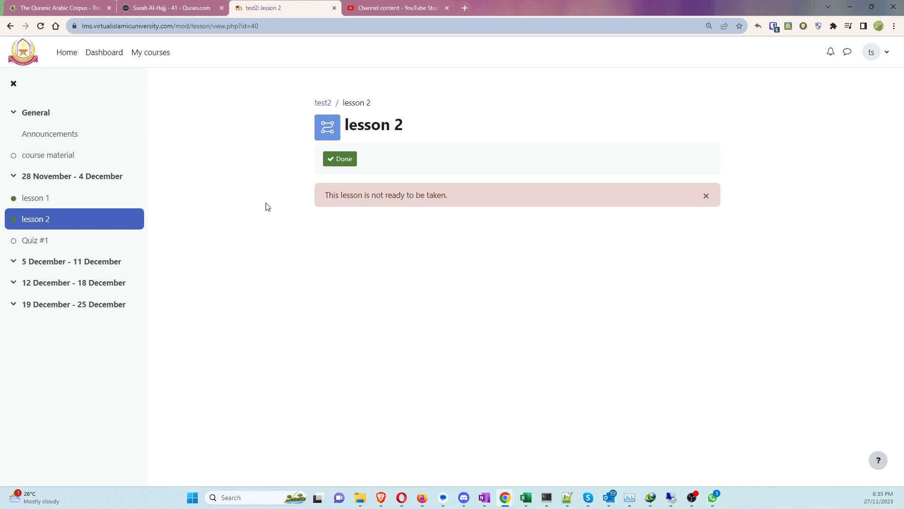
pyautogui.click(39, 241)
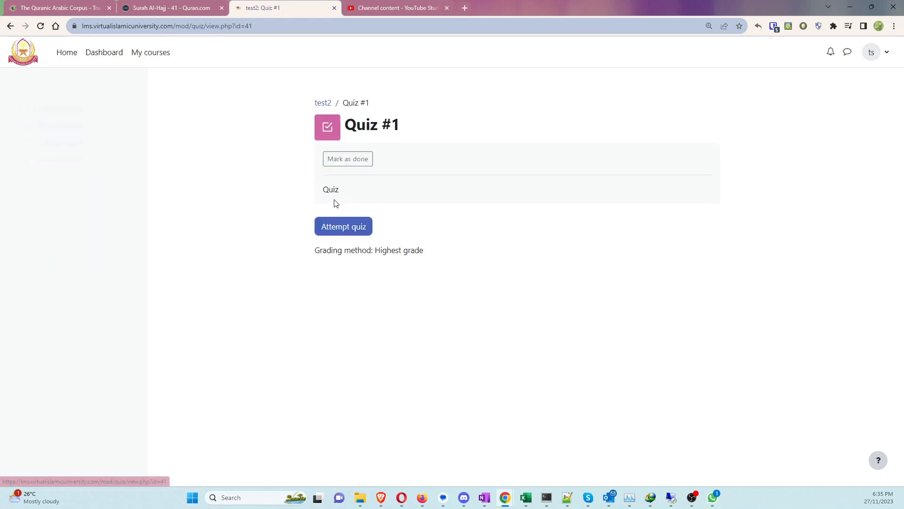
# Step: Attempt Quiz #1 answering gg for question 1, then submit all and finish
pyautogui.click(328, 228)
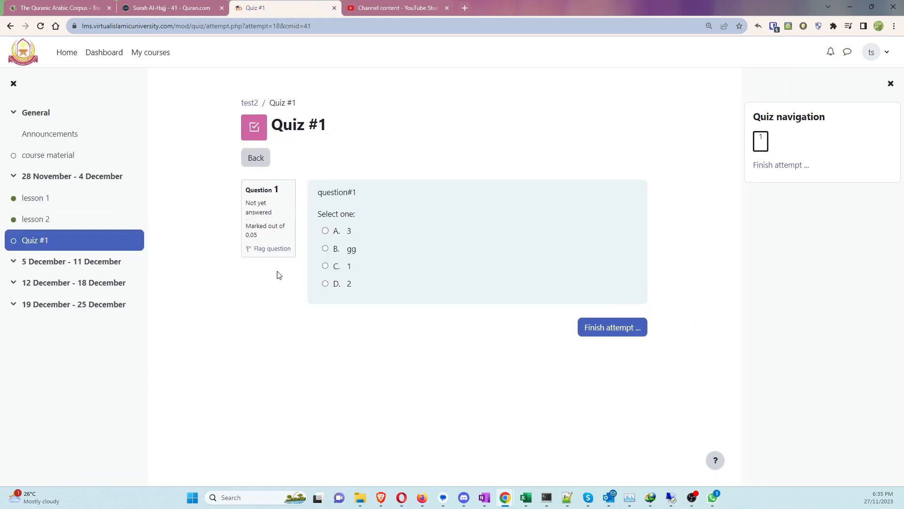
pyautogui.click(326, 249)
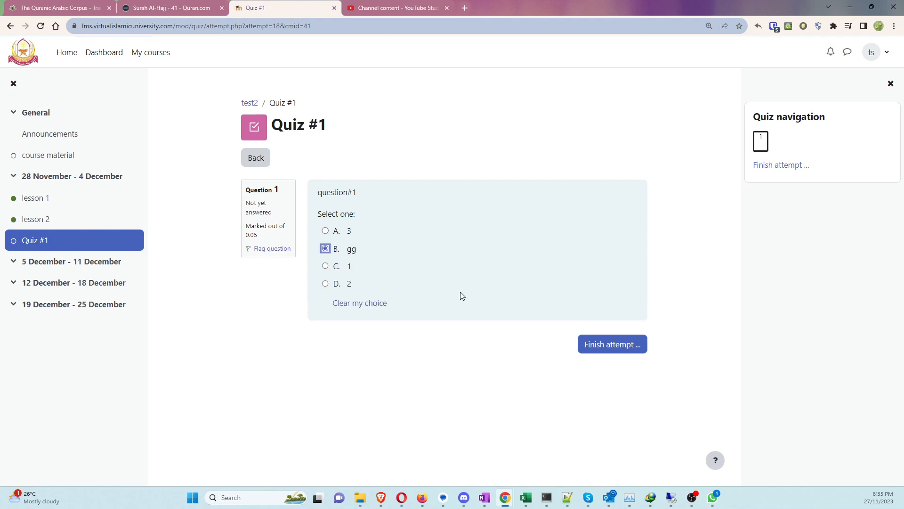
pyautogui.click(611, 348)
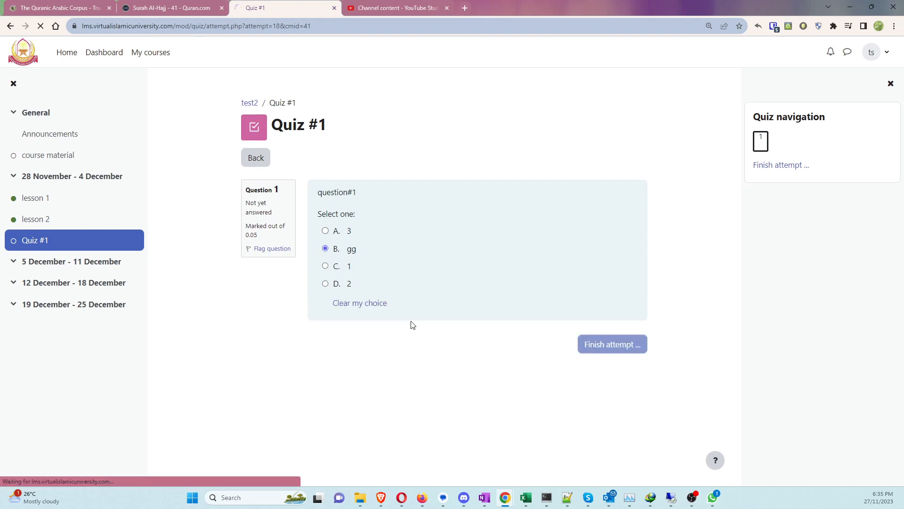
pyautogui.click(483, 345)
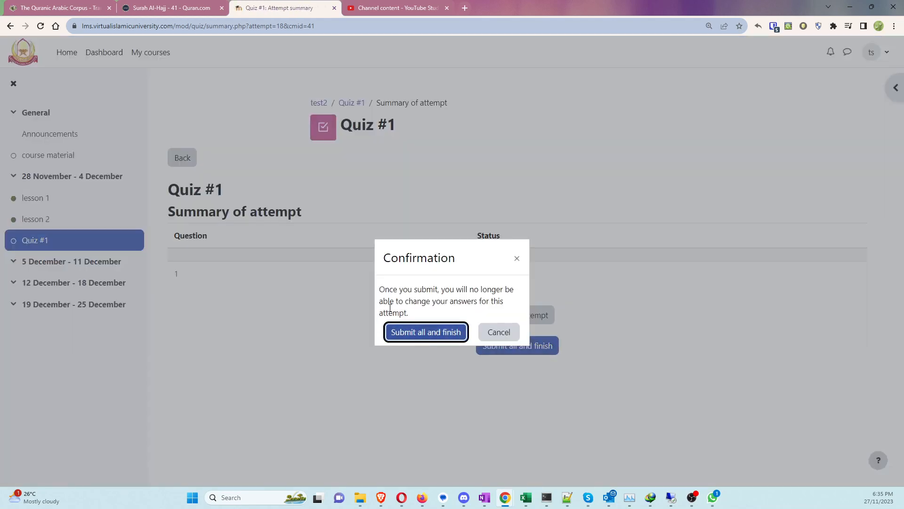
pyautogui.click(416, 331)
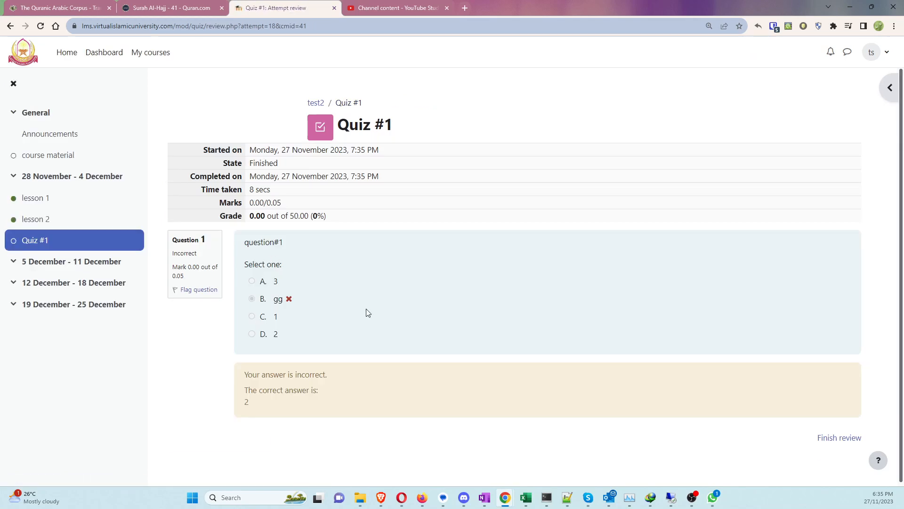
# Step: Review the 0.00 out of 50.00 grade and collapse the three December week sections
pyautogui.moveTo(250, 224); pyautogui.dragTo(375, 224)
pyautogui.click(275, 213)
pyautogui.click(13, 262)
pyautogui.click(13, 283)
pyautogui.click(17, 305)
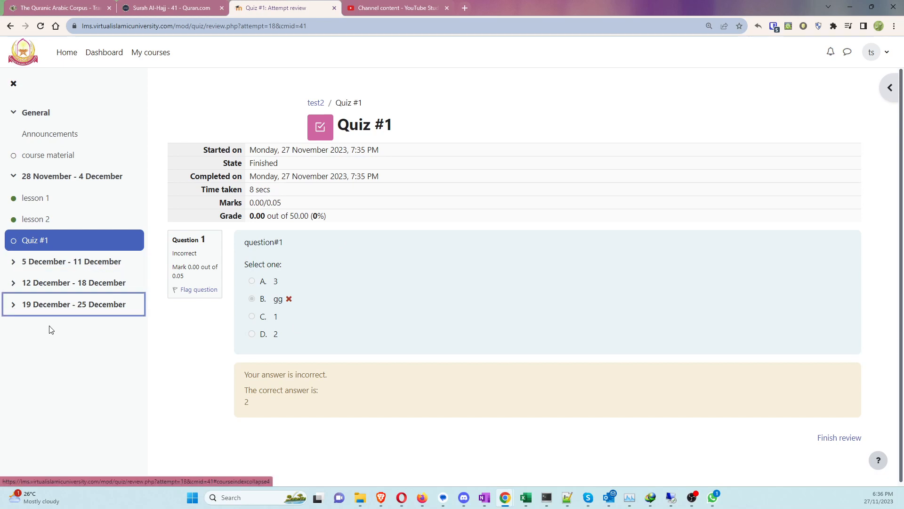